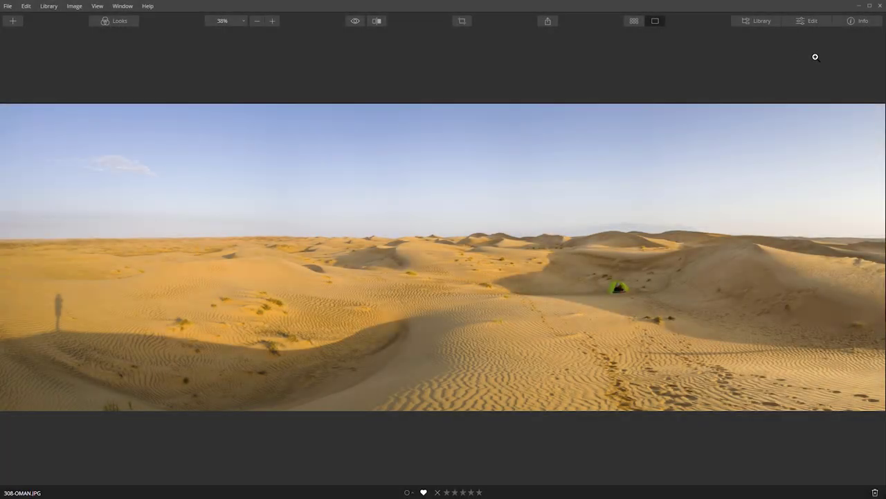
Open the Professional edit tools for 308-OMAN.JPG and expand Advanced Contrast.
left_click(856, 21)
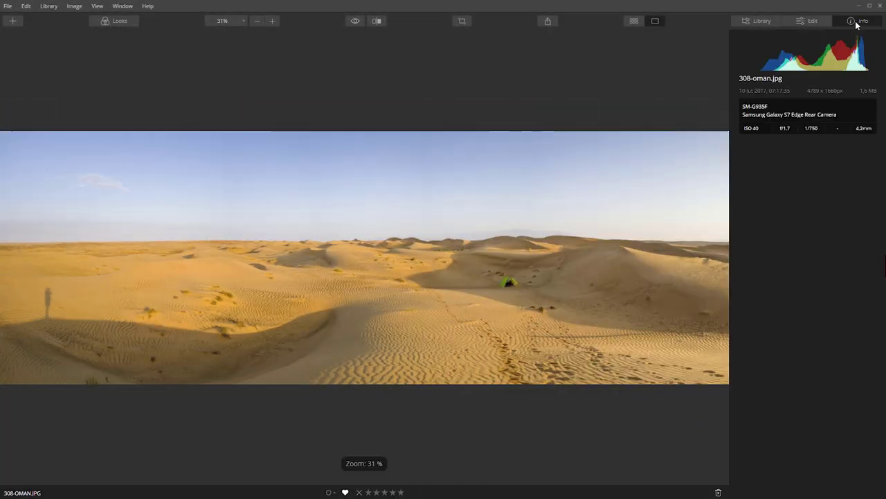
left_click(856, 21)
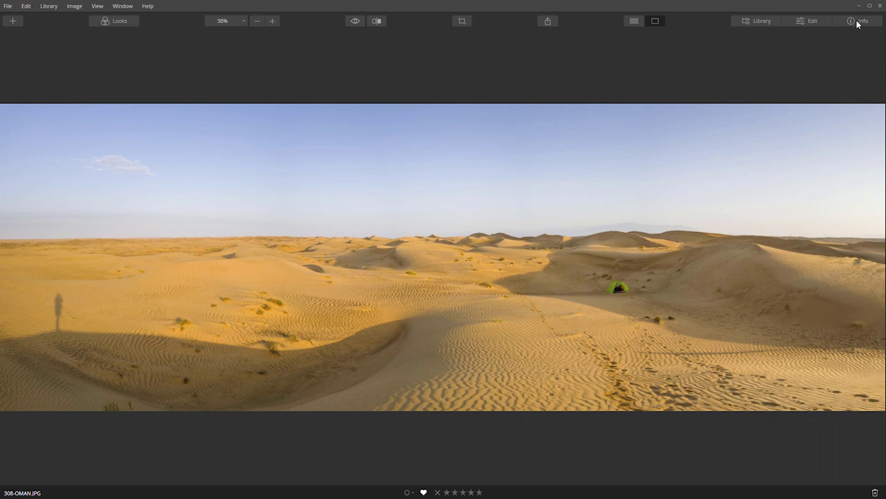
left_click(819, 19)
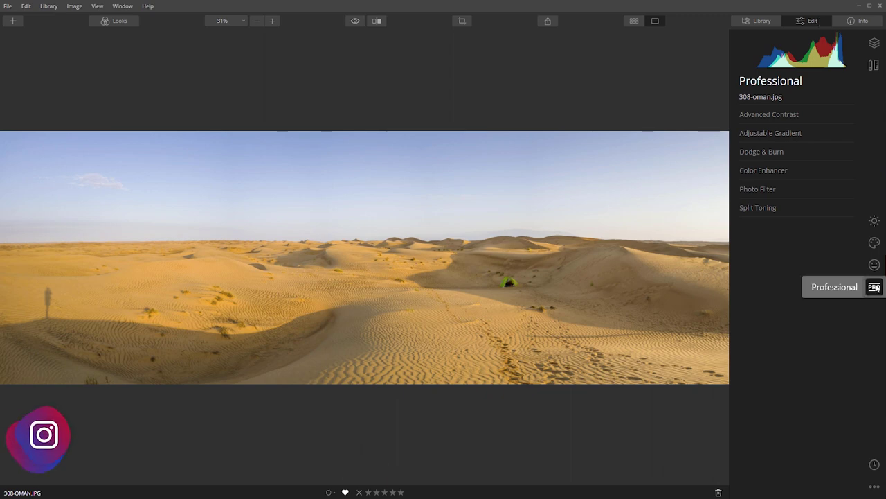
left_click(798, 114)
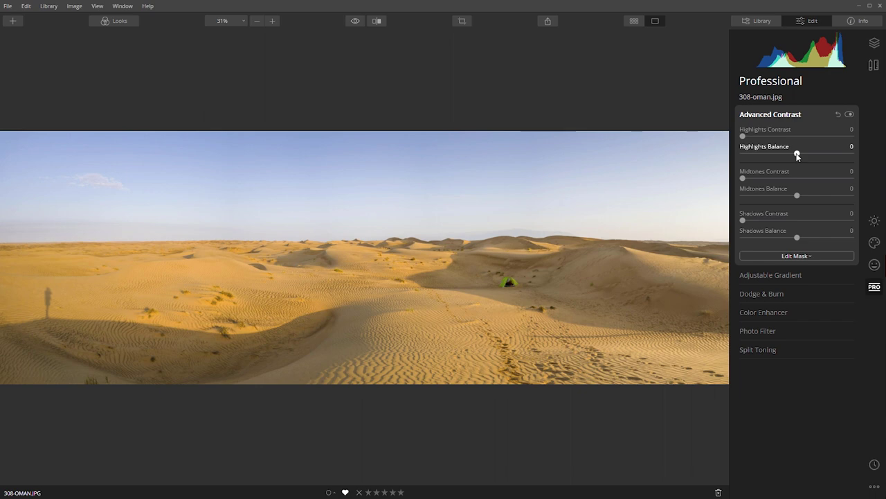
mouse_move(797, 154)
left_mouse_down()
mouse_move(789, 159)
mouse_move(798, 156)
left_mouse_up()
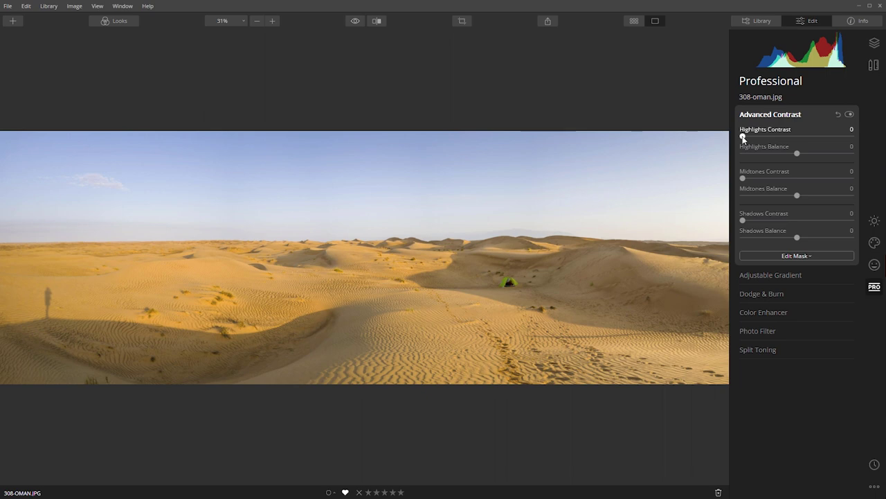
Set Advanced Contrast highlights 40/15, midtones 26/−61 and shadows 34/−60.
mouse_move(743, 137)
left_mouse_down()
mouse_move(837, 137)
mouse_move(779, 137)
left_mouse_up()
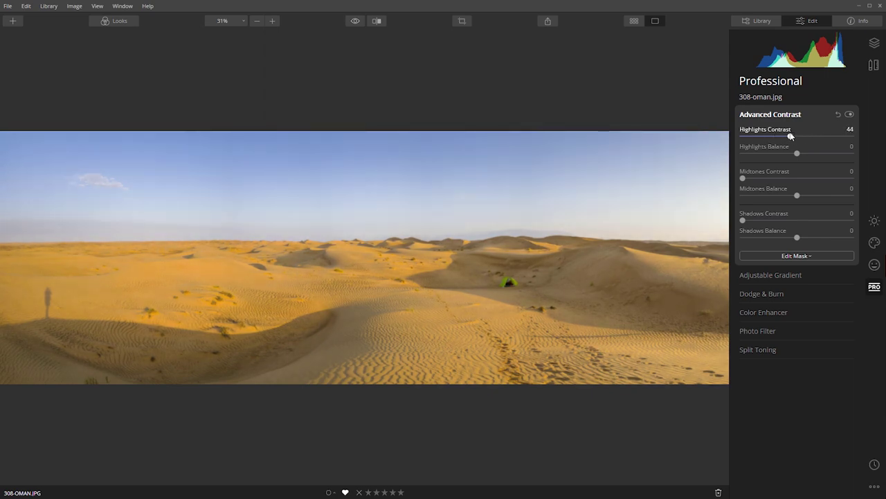
left_click_drag(779, 136, 784, 136)
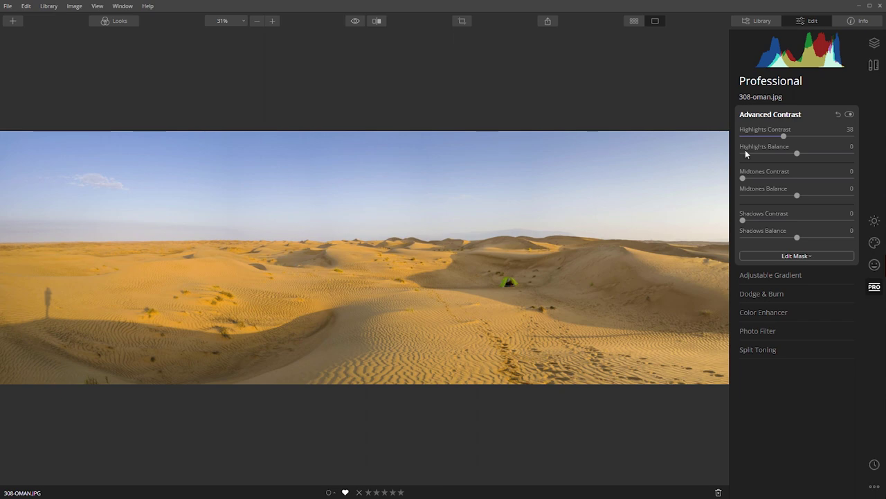
mouse_move(783, 137)
left_mouse_down()
mouse_move(803, 154)
mouse_move(836, 153)
mouse_move(768, 157)
mouse_move(826, 159)
mouse_move(799, 153)
mouse_move(806, 159)
left_mouse_up()
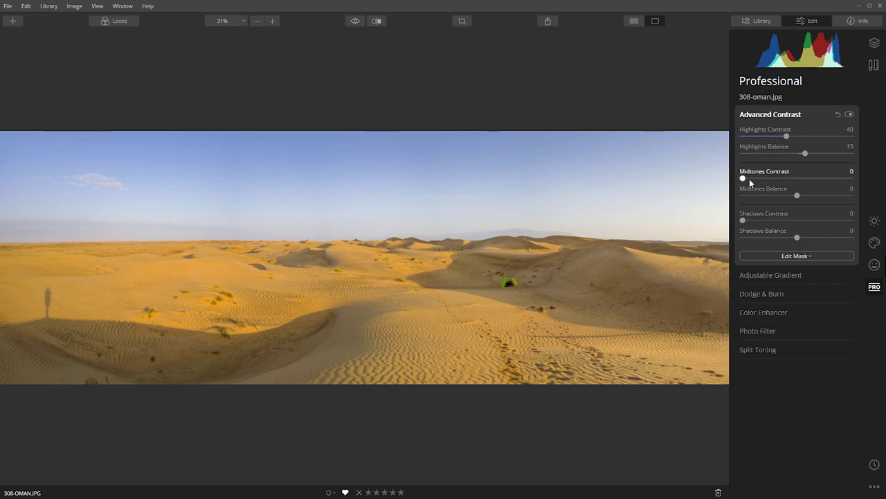
left_click_drag(744, 180, 817, 178)
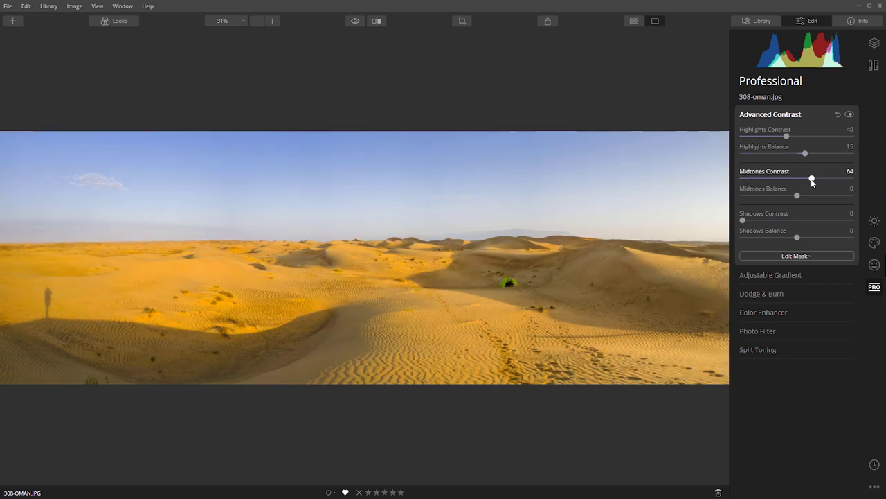
mouse_move(824, 187)
left_mouse_down()
mouse_move(760, 182)
mouse_move(833, 185)
mouse_move(757, 178)
mouse_move(771, 179)
mouse_move(762, 195)
mouse_move(840, 196)
mouse_move(729, 201)
mouse_move(837, 196)
mouse_move(764, 196)
mouse_move(745, 180)
mouse_move(773, 181)
left_mouse_up()
left_click(780, 196)
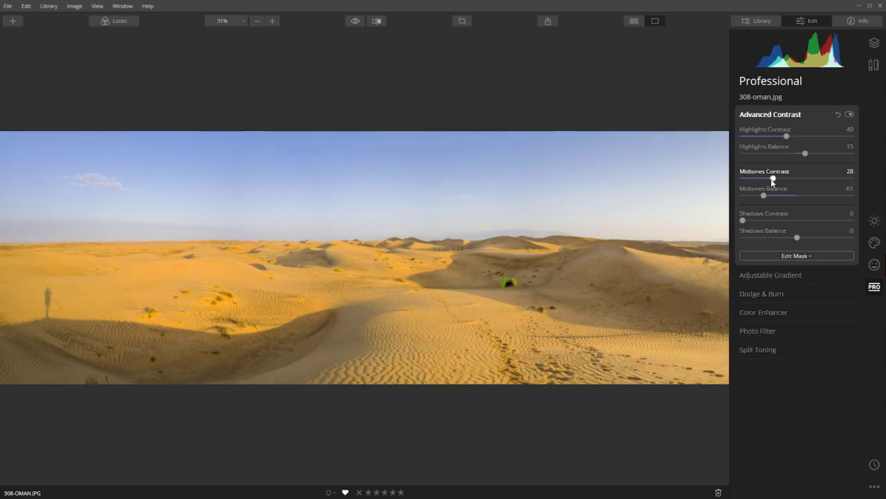
mouse_move(743, 221)
left_mouse_down()
mouse_move(808, 221)
mouse_move(769, 222)
mouse_move(779, 221)
mouse_move(765, 239)
left_mouse_up()
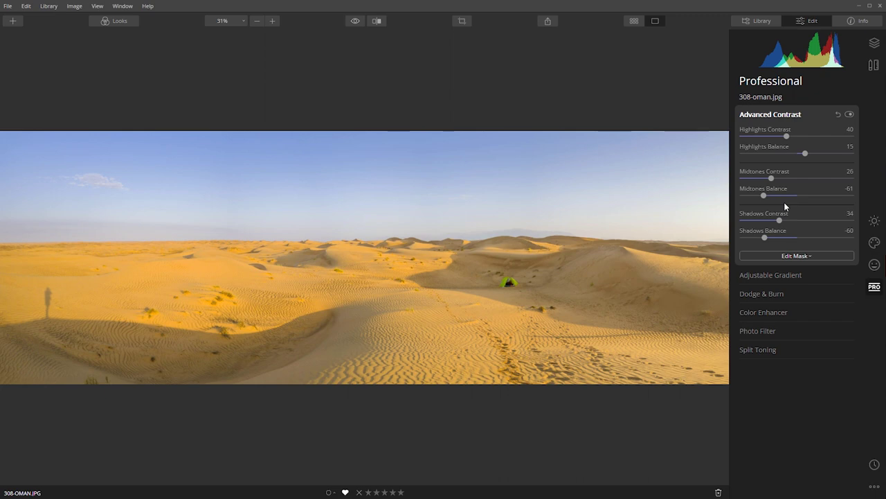
left_click(849, 115)
Toggle Advanced Contrast off and on to compare, leave it enabled, and expand Adjustable Gradient.
left_click(850, 116)
left_click(850, 116)
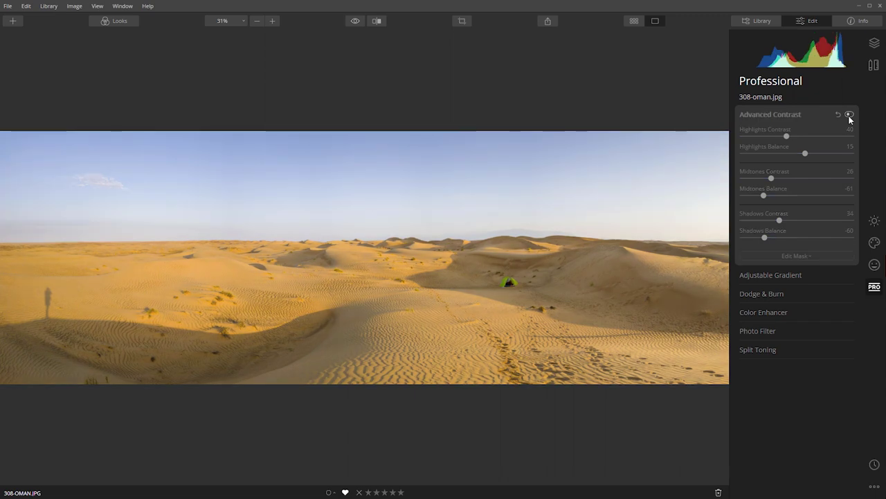
left_click(849, 115)
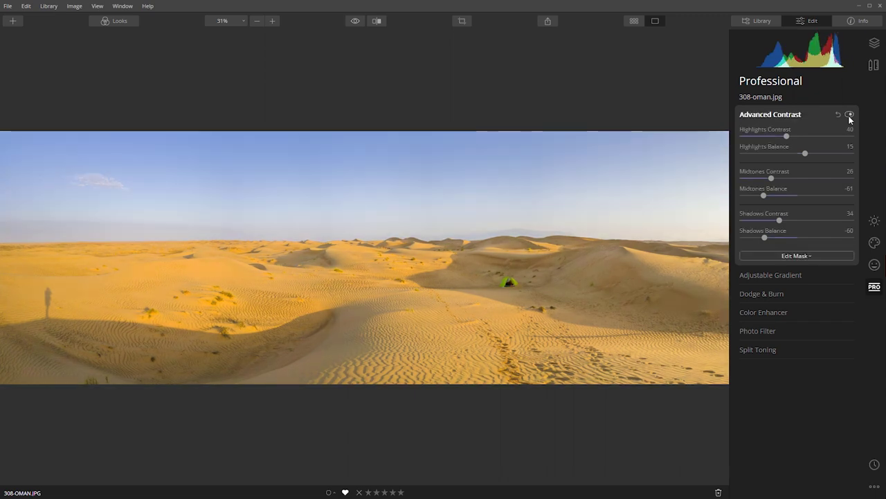
left_click(850, 116)
left_click(850, 116)
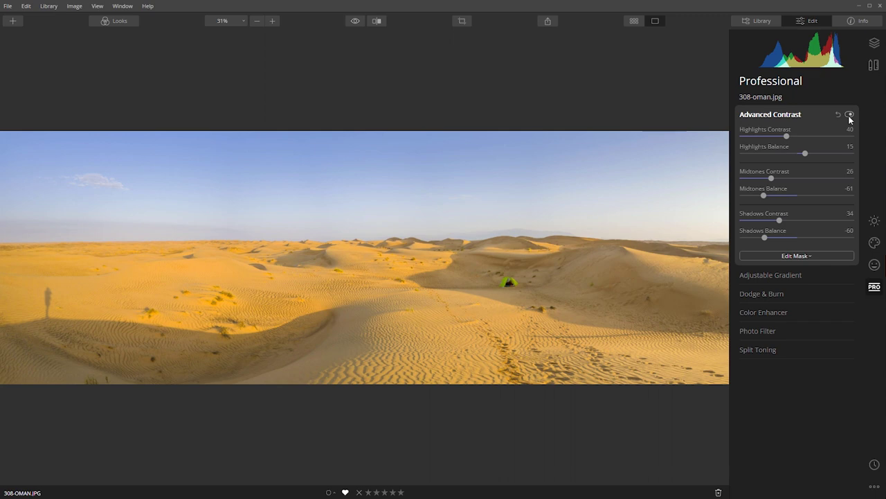
left_click(850, 115)
left_click(850, 116)
left_click(850, 116)
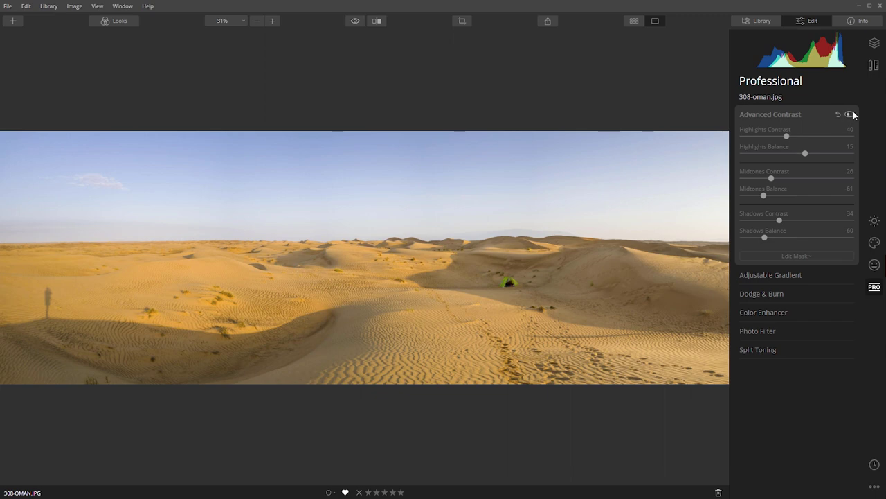
left_click(850, 115)
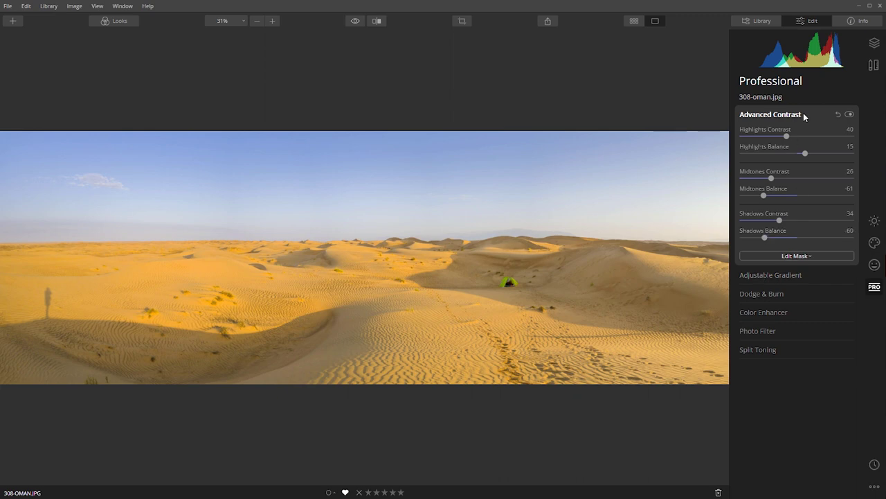
left_click(849, 115)
left_click(849, 115)
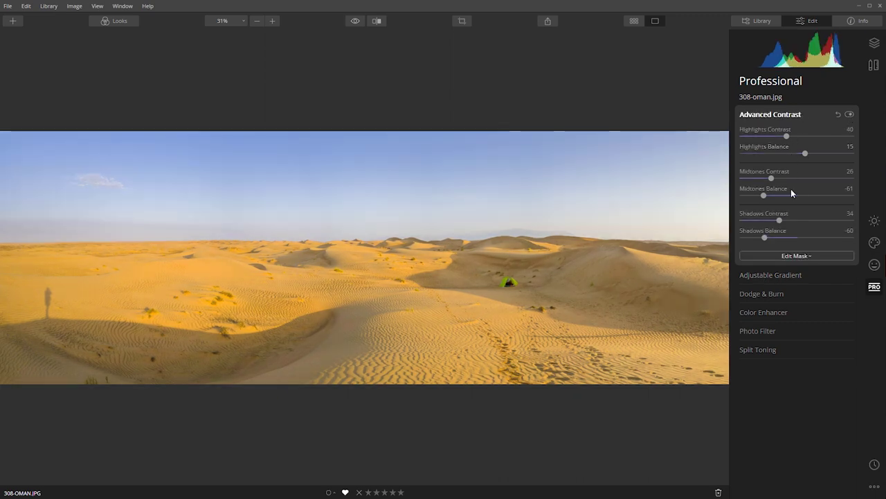
left_click(782, 276)
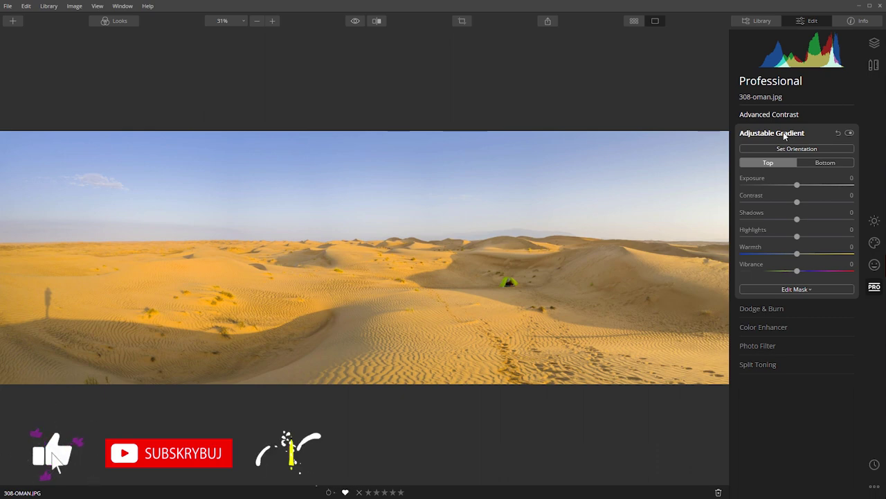
Select the gradient's top half and position its transition on the horizon.
left_click(821, 164)
left_click(777, 163)
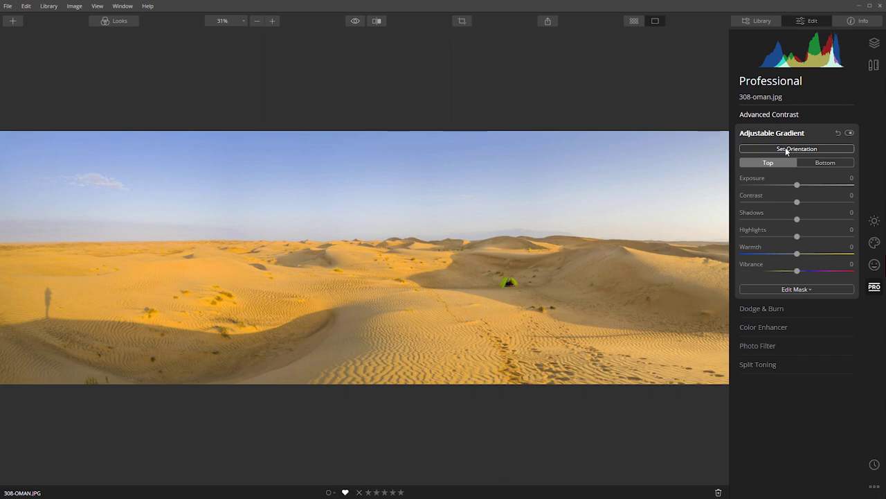
left_click(785, 150)
left_click_drag(364, 263, 374, 241)
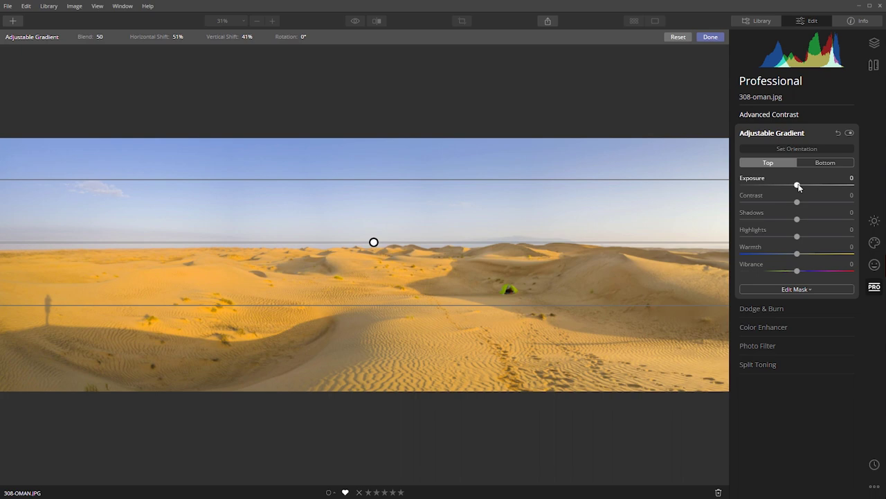
left_click_drag(797, 186, 742, 186)
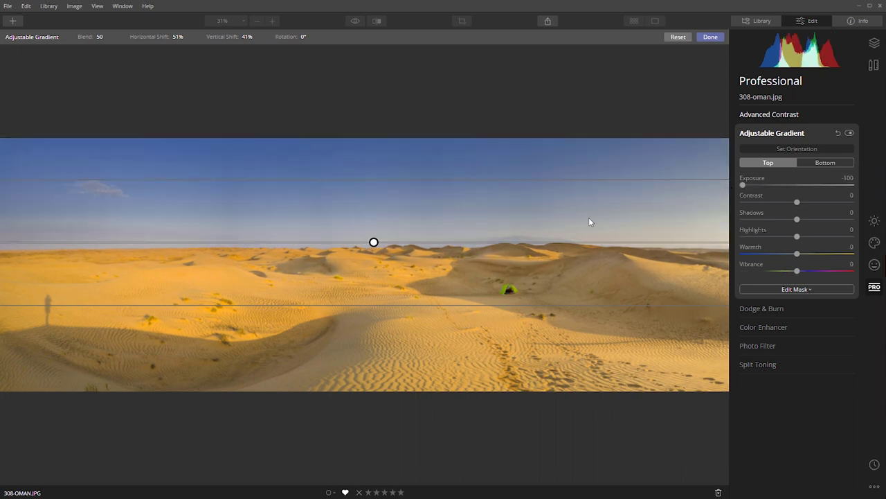
left_click_drag(374, 242, 374, 232)
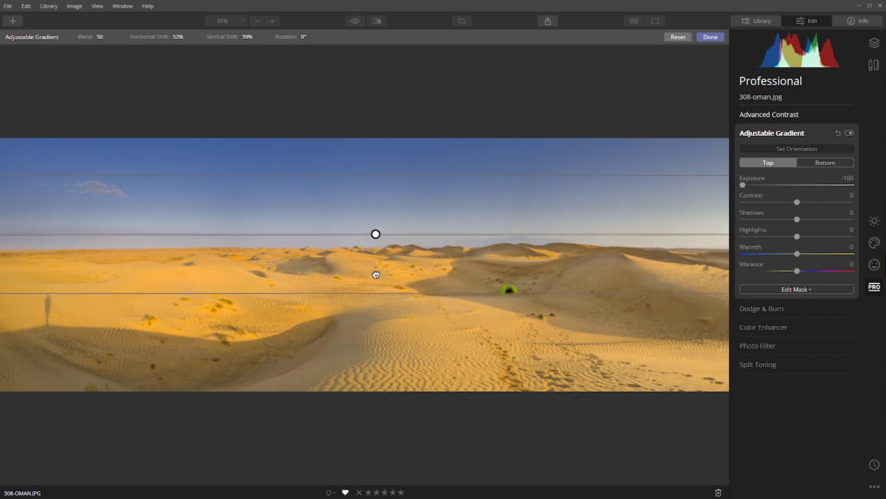
left_click_drag(376, 273, 376, 184)
mouse_move(376, 181)
left_mouse_down()
mouse_move(364, 378)
mouse_move(371, 310)
left_mouse_up()
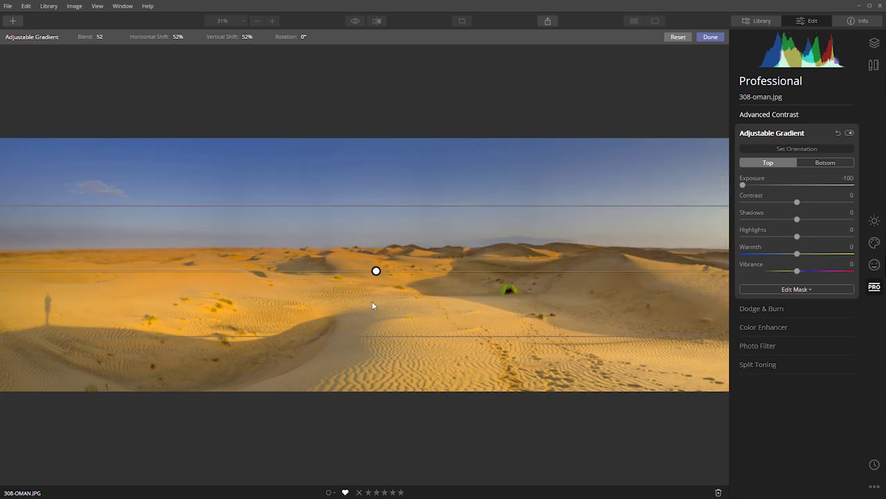
left_click_drag(376, 269, 376, 228)
left_click_drag(385, 293, 385, 244)
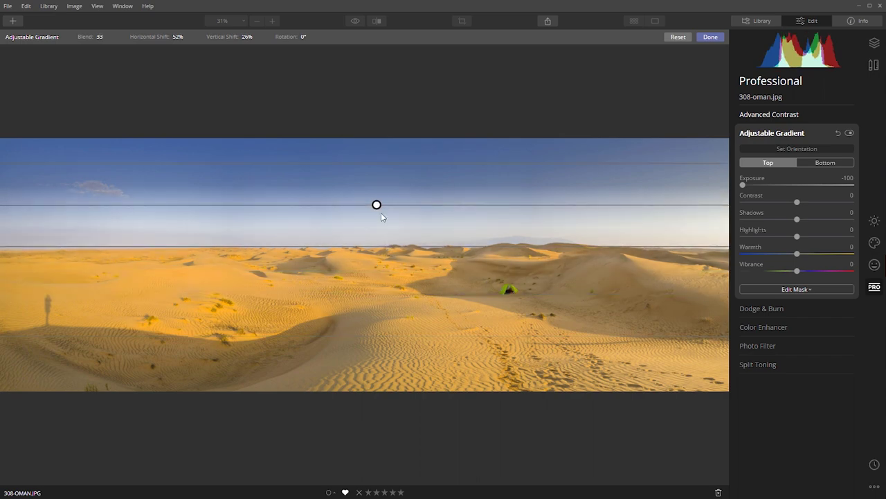
mouse_move(376, 204)
left_mouse_down()
mouse_move(382, 239)
mouse_move(381, 229)
left_mouse_up()
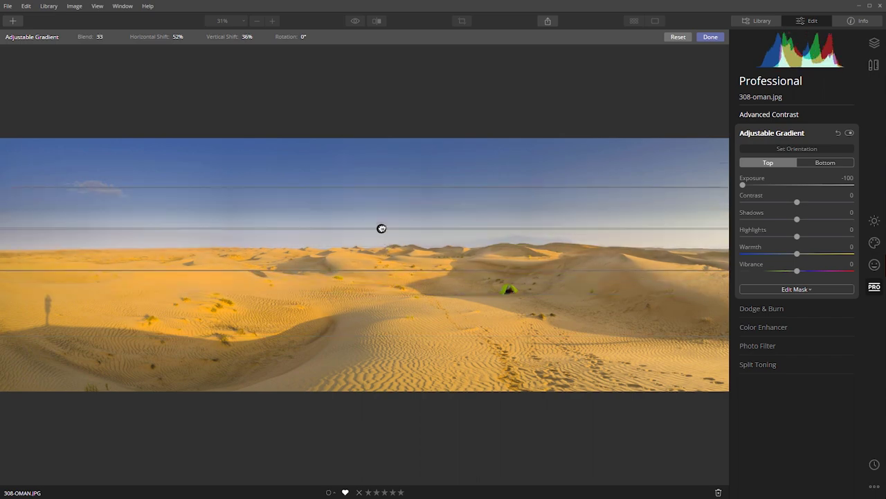
Give the gradient top Exposure −40, Warmth −48, Vibrance 5, comparing it on and off.
double_click(793, 186)
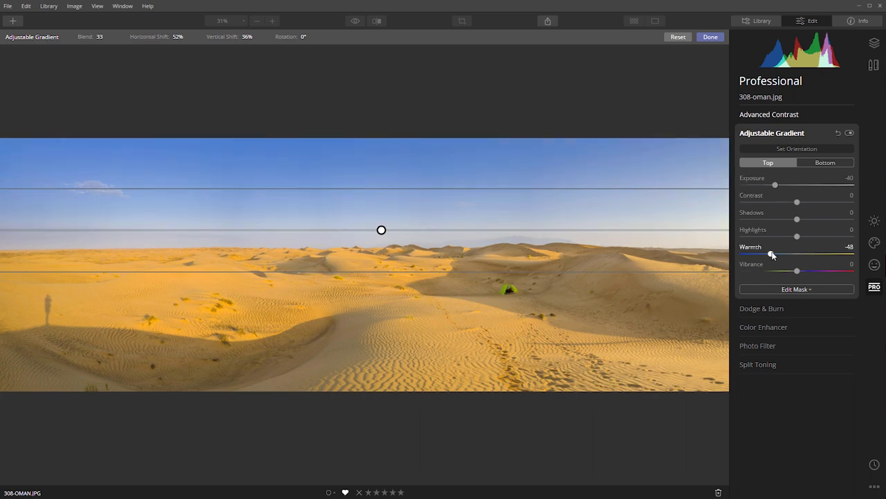
left_click_drag(799, 273, 804, 274)
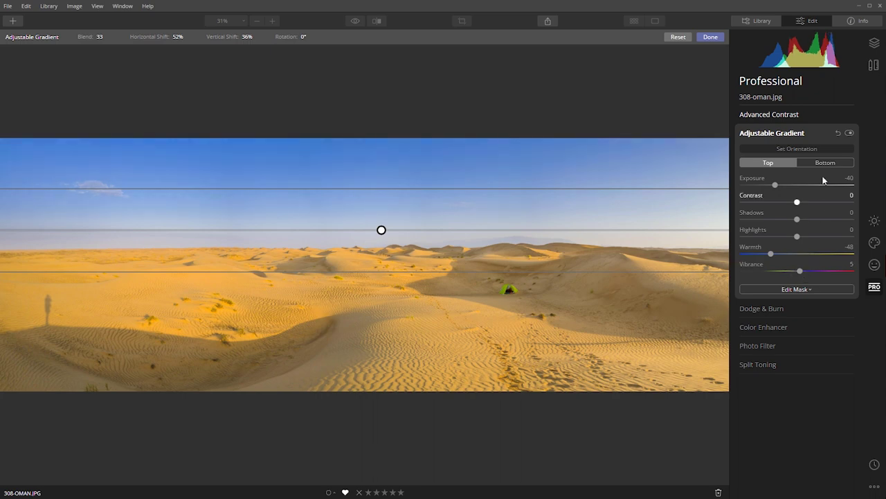
left_click(850, 133)
left_click(850, 133)
left_click(836, 162)
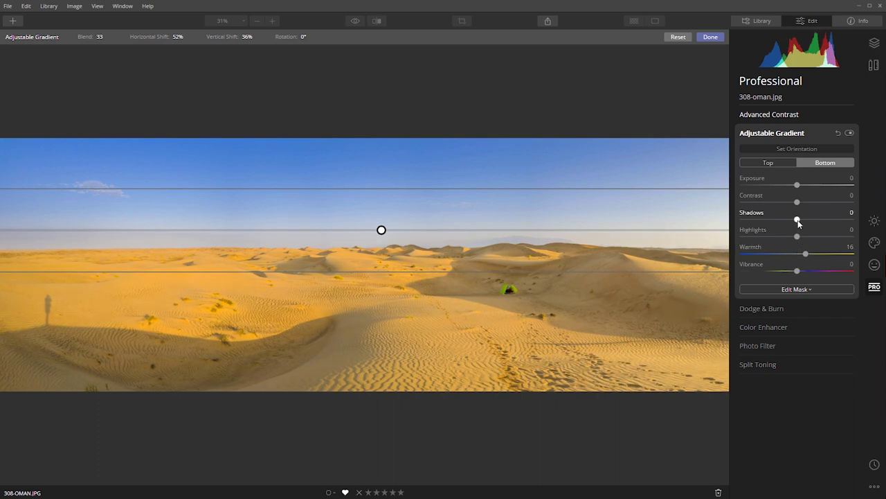
Lift the gradient's lower-half shadows and warm it to 25, comparing on and off.
mouse_move(807, 225)
left_mouse_down()
mouse_move(839, 223)
mouse_move(821, 229)
left_mouse_up()
left_click(850, 133)
left_click(849, 132)
left_click(850, 133)
left_click(850, 133)
left_click(850, 133)
left_click(850, 133)
left_click(849, 133)
left_click(850, 133)
left_click_drag(811, 255, 812, 255)
left_click(849, 133)
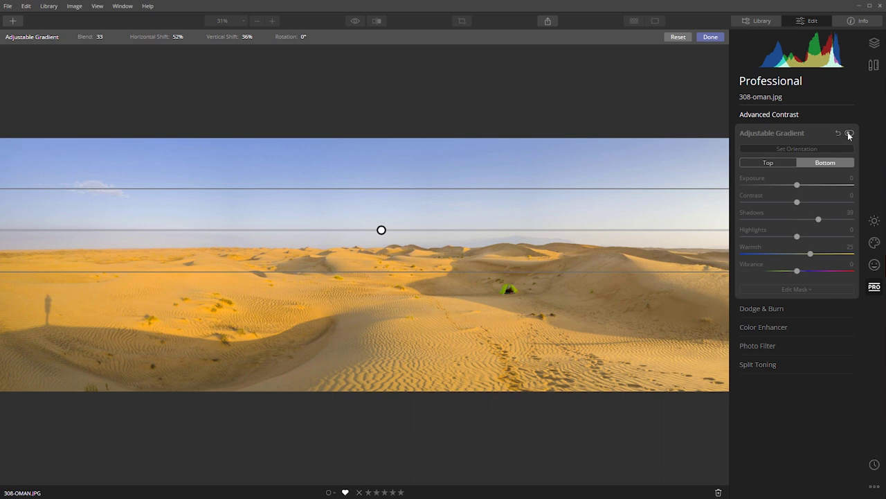
left_click(849, 134)
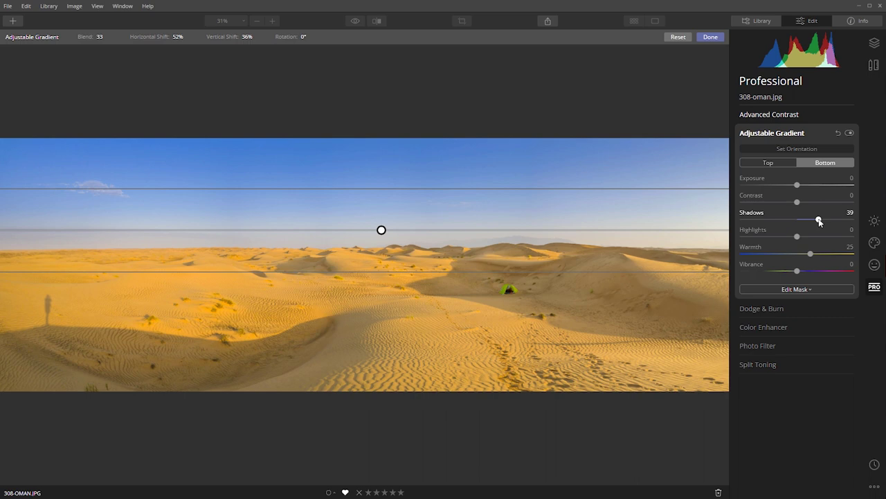
Settle the lower-half Shadows at 55 and collapse Adjustable Gradient.
double_click(820, 220)
left_click_drag(820, 221, 850, 224)
left_click_drag(798, 221, 837, 222)
left_click(804, 135)
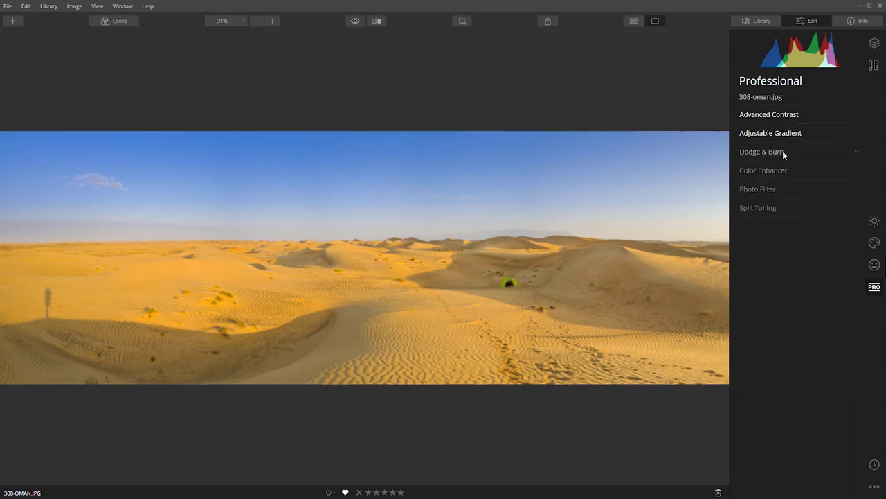
Start Dodge & Burn with a Lighten brush, 5% strength, size 72, and stroke across the dunes.
left_click(783, 151)
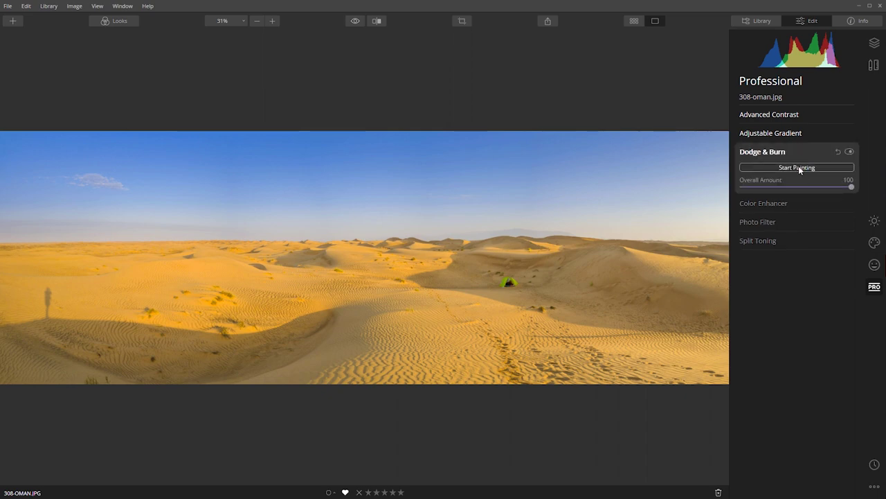
left_click(799, 167)
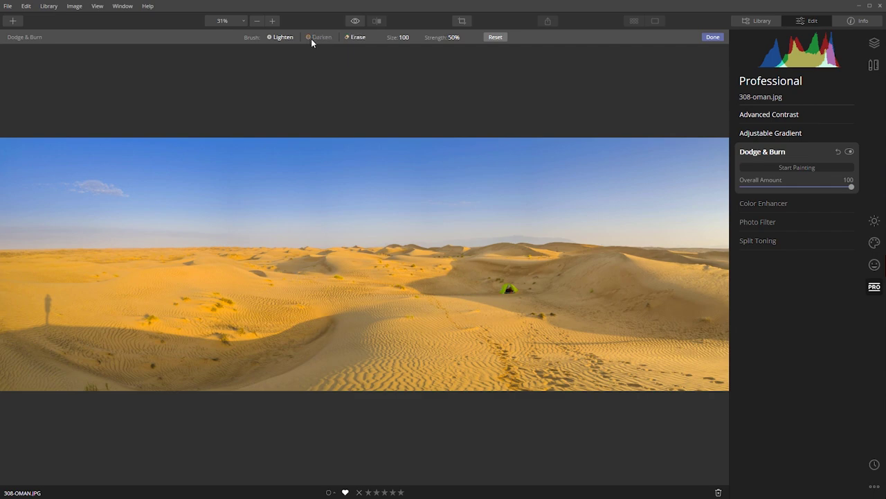
left_click(277, 38)
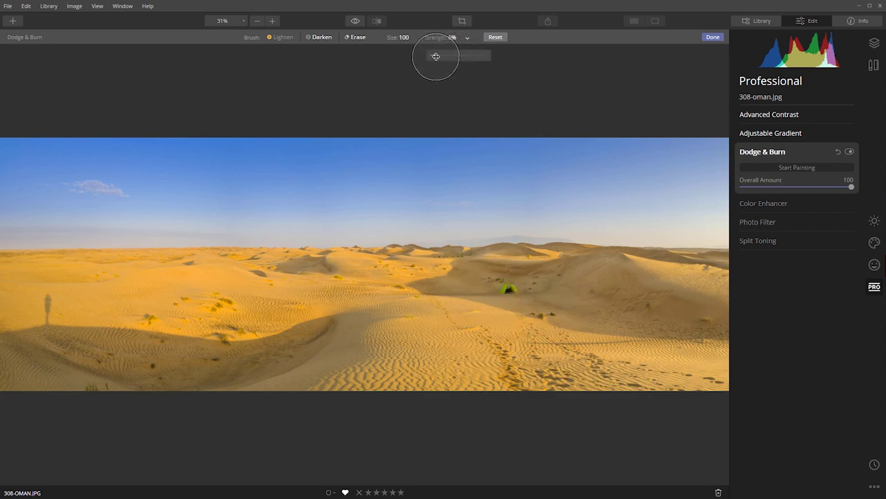
left_click_drag(436, 56, 436, 56)
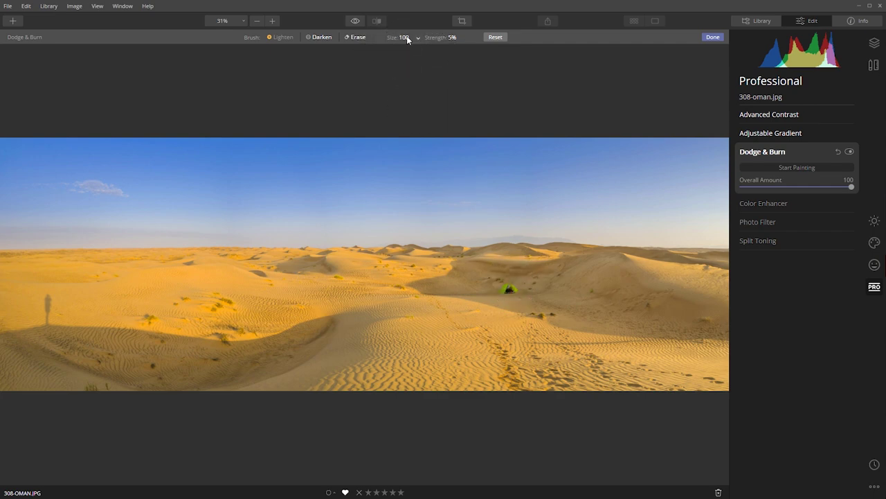
left_click_drag(399, 57, 390, 56)
left_click_drag(505, 252, 453, 281)
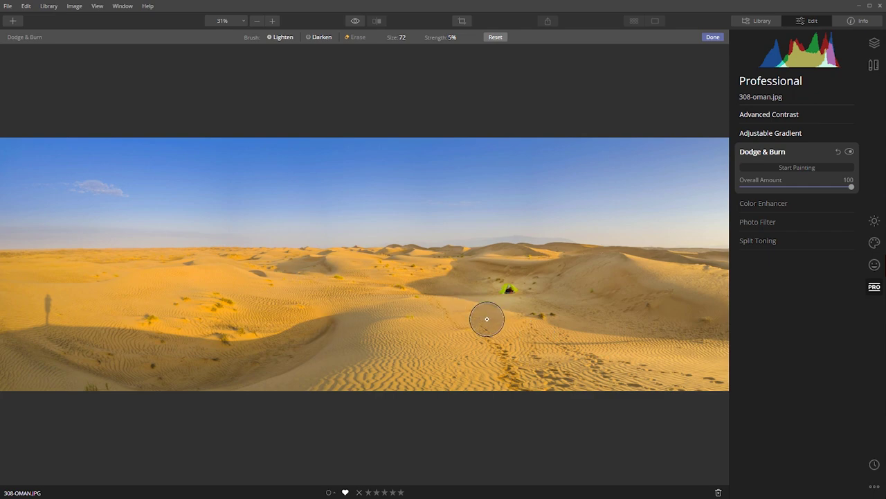
left_click(318, 37)
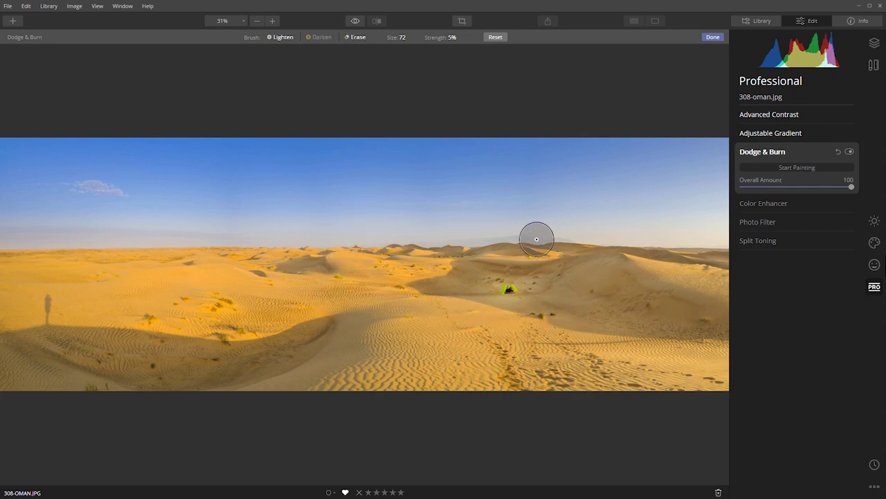
Zoom in on the dunes right of the tent and resize the brush to 48.
scroll(538, 240, "up", 1)
scroll(538, 241, "up", 1)
scroll(537, 241, "up", 1)
scroll(533, 243, "up", 1)
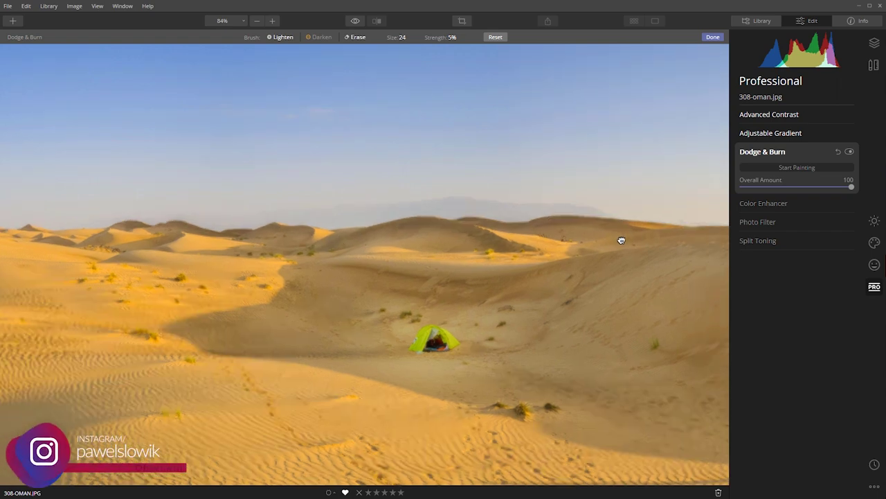
left_click_drag(621, 239, 338, 247)
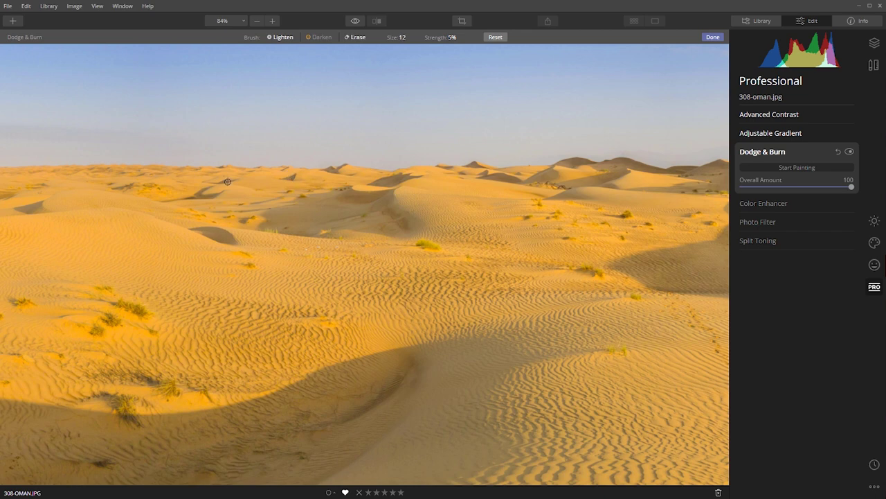
key("bracketright")
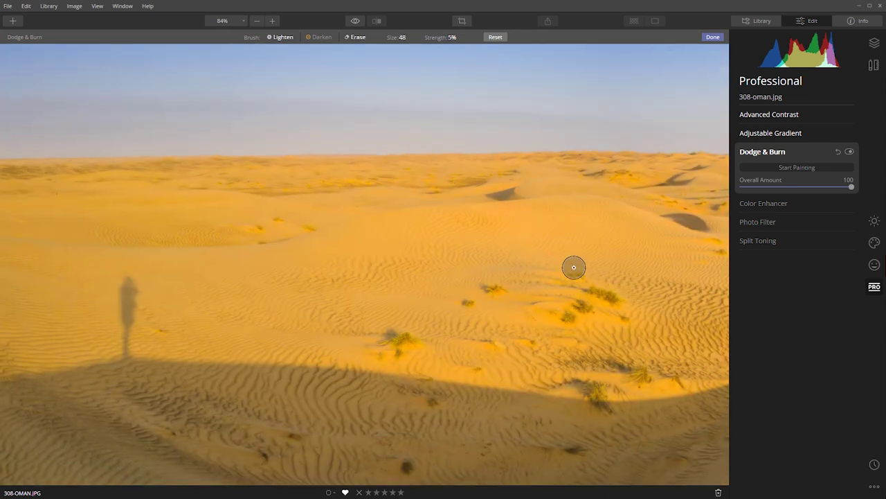
Zoom out to fit and toggle the dodge and burn edits to compare.
scroll(573, 265, "down", 5)
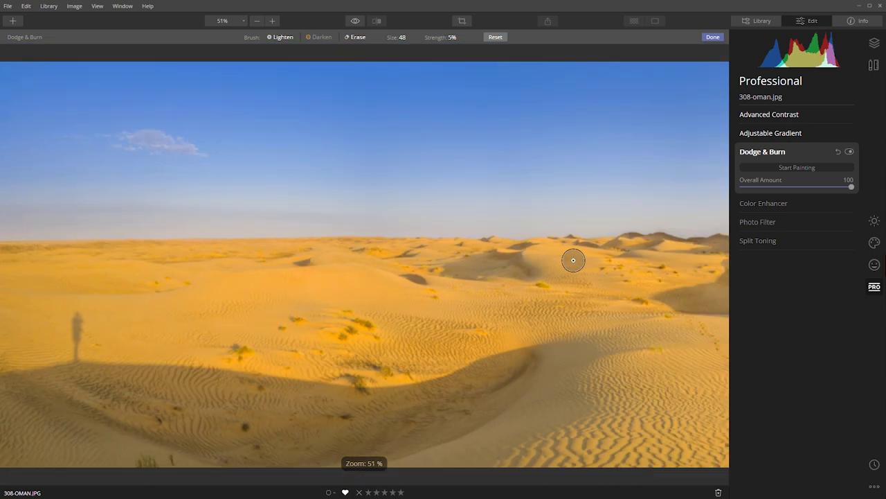
scroll(582, 252, "up", 2)
scroll(570, 257, "down", 1)
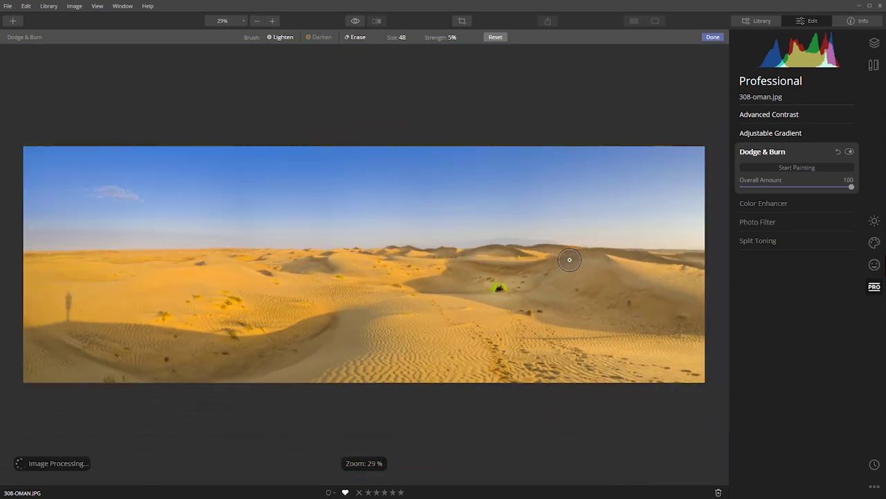
left_click(849, 152)
left_click(850, 152)
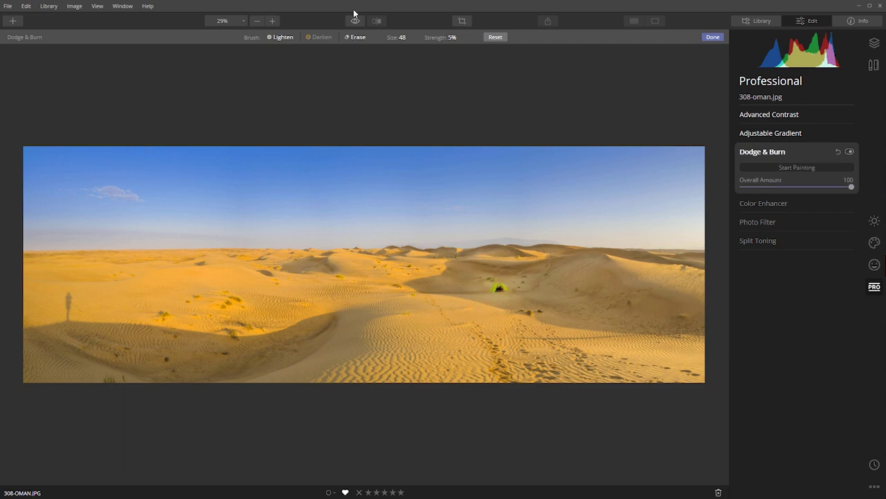
Switch the brush to Erase for touches near the tent, comparing edits on and off.
left_click(355, 37)
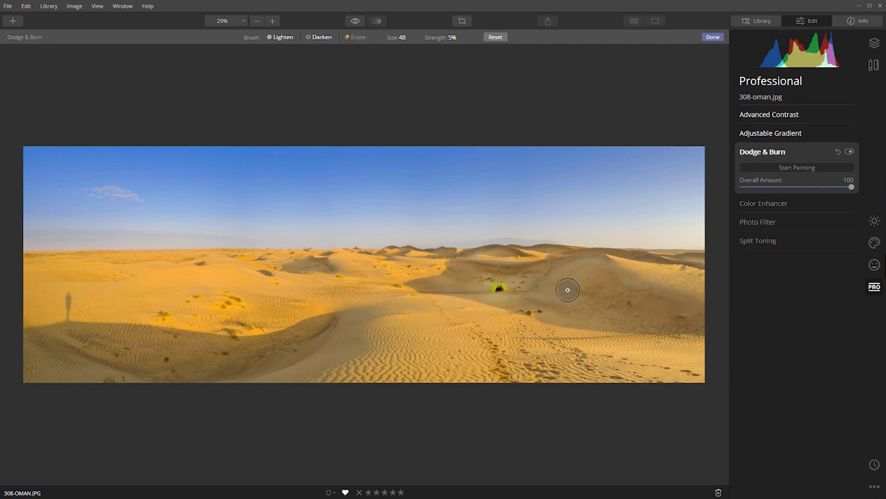
left_click(850, 152)
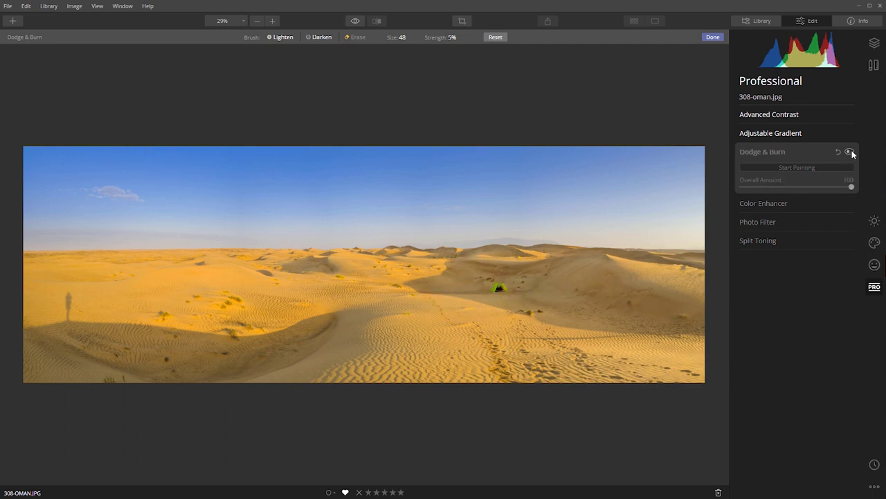
left_click(851, 153)
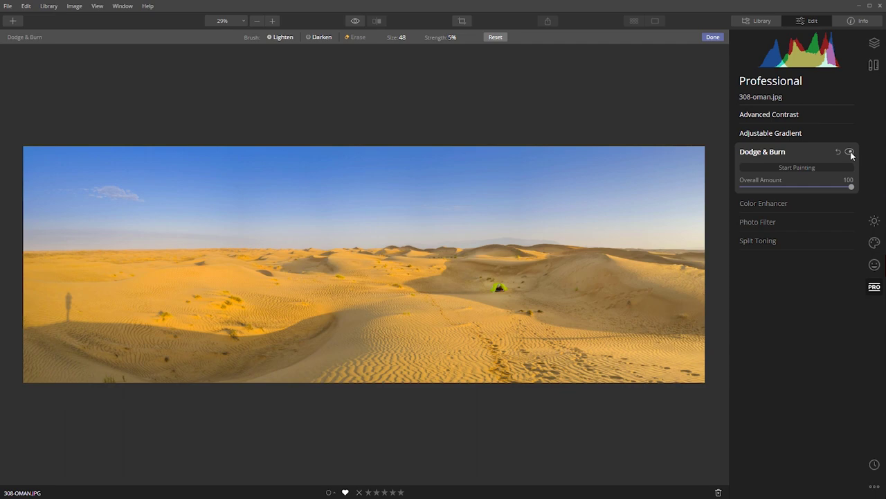
left_click(850, 153)
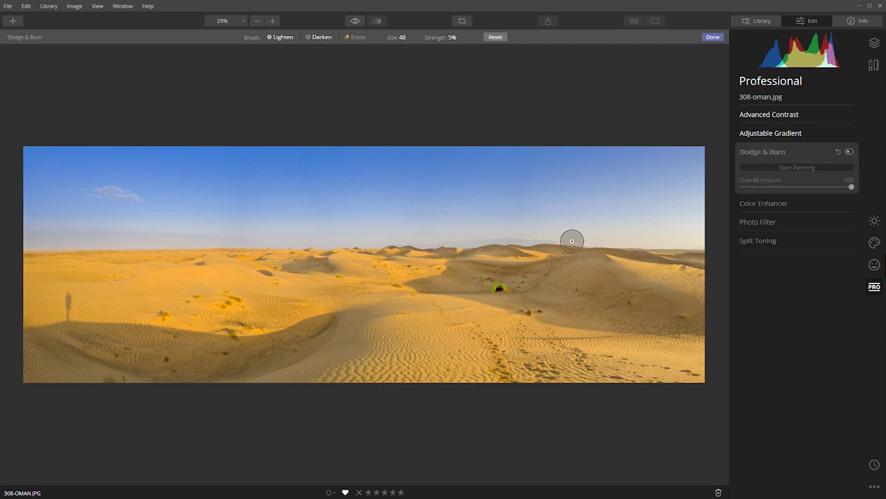
left_click(850, 151)
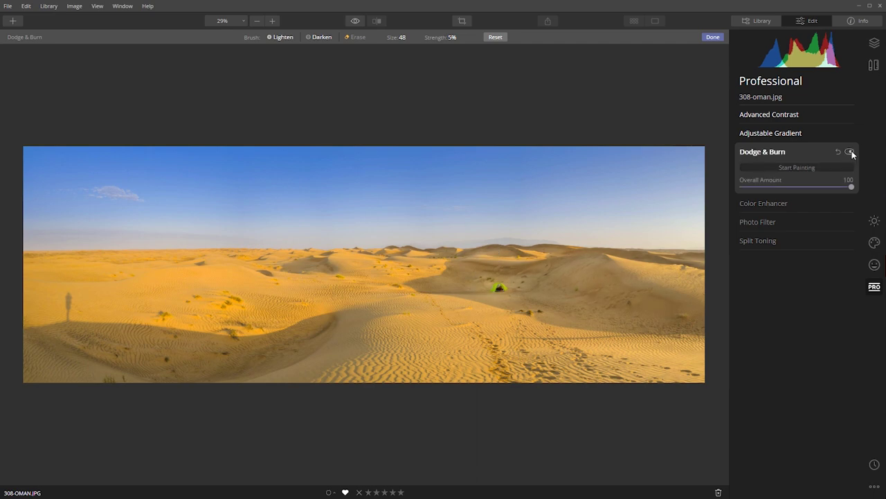
left_click(851, 152)
left_click(850, 152)
left_click(788, 167)
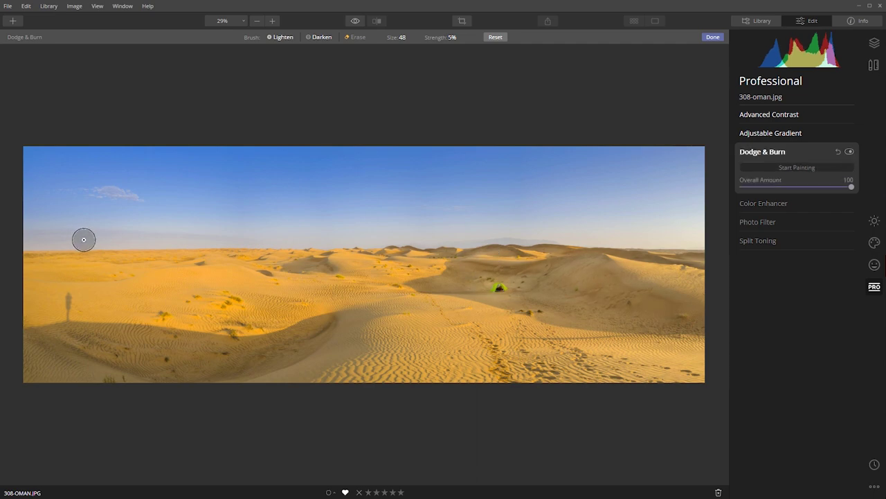
double_click(850, 152)
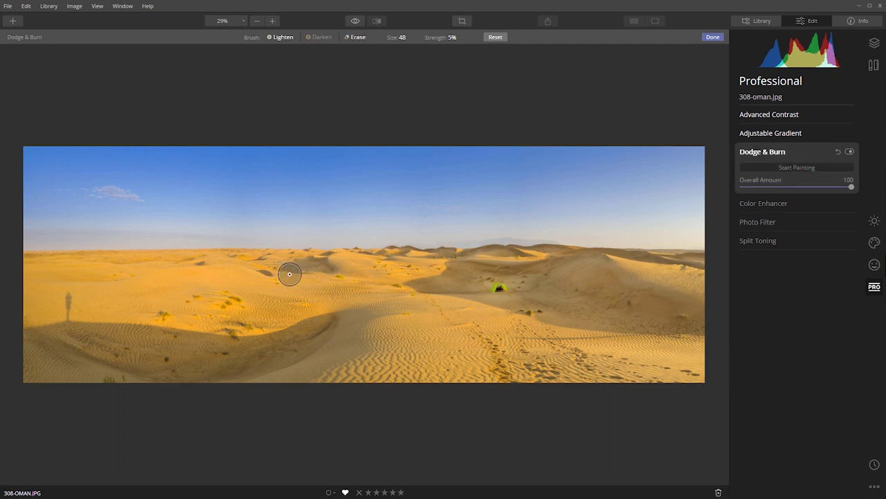
left_click(417, 39)
Darken the foreground dune shadow with a size 132 brush, then finish and collapse Dodge & Burn.
left_click_drag(387, 57, 401, 56)
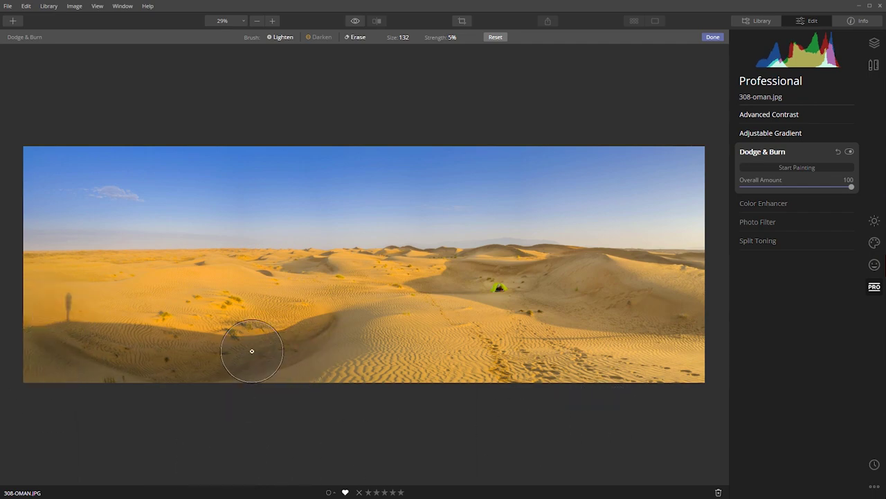
left_click(320, 37)
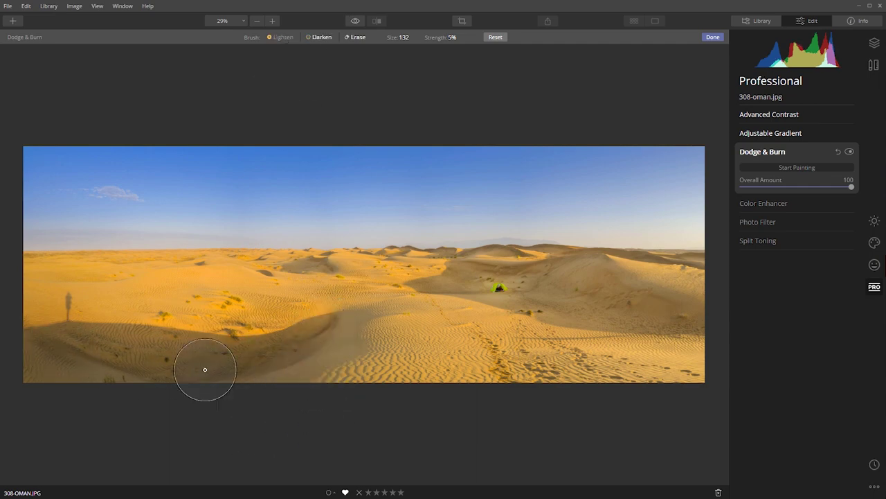
left_click(849, 152)
left_click(849, 151)
left_click(848, 152)
left_click(849, 152)
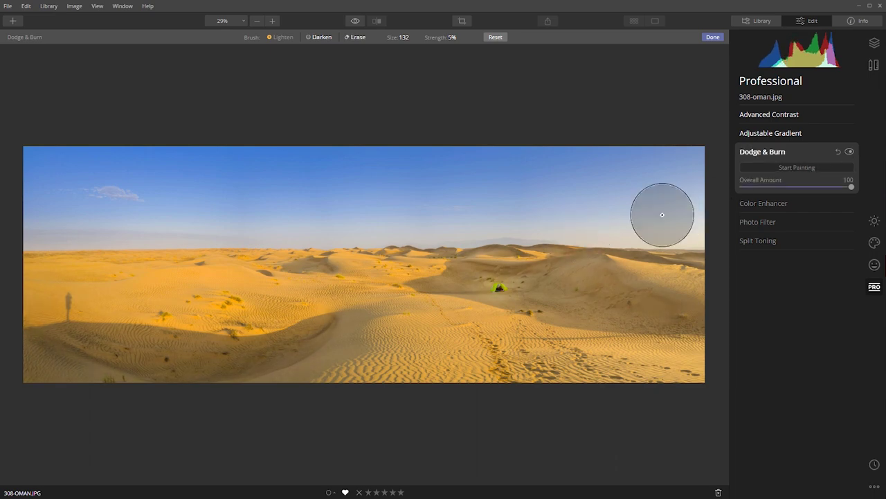
left_click(715, 37)
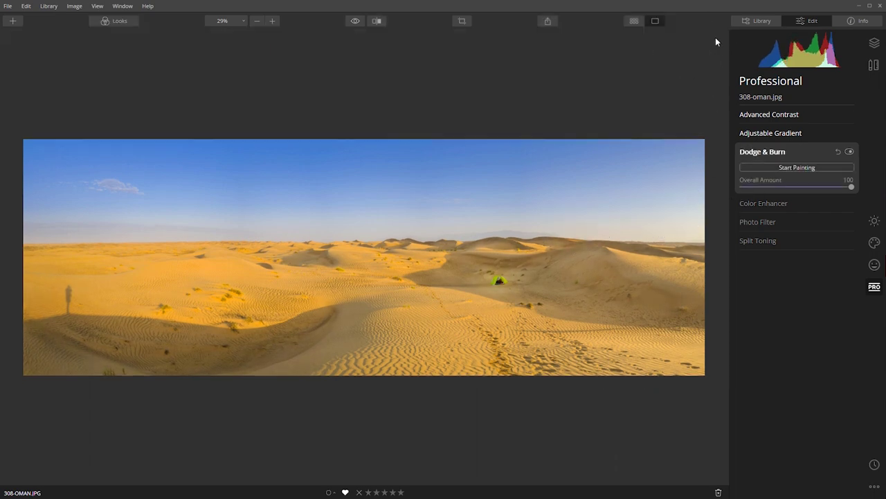
left_click(784, 152)
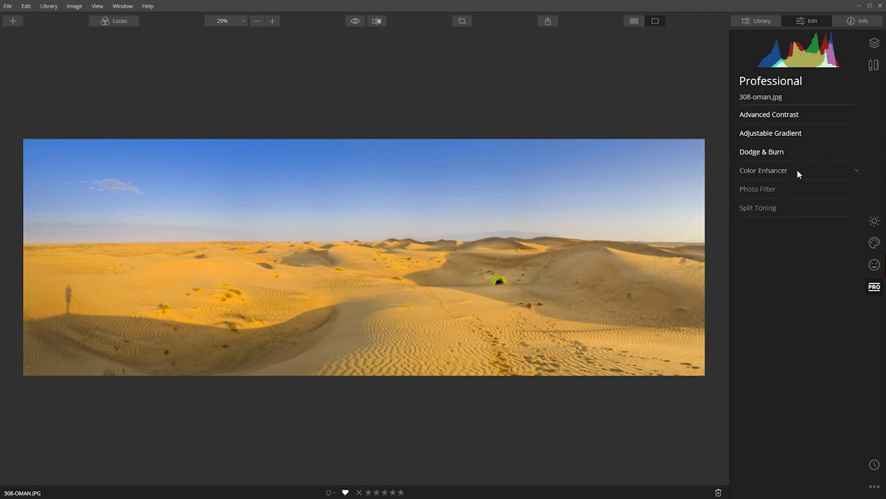
In Color Enhancer, test then reset Brilliance and Warmth to 0, and shift Color Contrast hue.
left_click(797, 169)
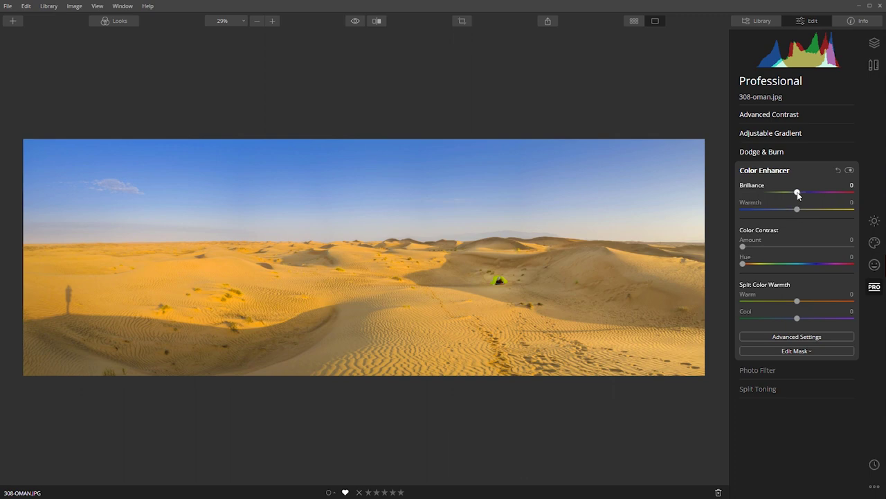
left_click_drag(797, 193, 814, 193)
double_click(813, 194)
mouse_move(797, 209)
left_mouse_down()
mouse_move(843, 210)
mouse_move(750, 211)
mouse_move(831, 212)
left_mouse_up()
double_click(831, 212)
left_click_drag(747, 264, 753, 266)
Set Color Enhancer's Color Contrast to Amount 9 and Hue 73.
mouse_move(743, 248)
left_mouse_down()
mouse_move(804, 252)
mouse_move(759, 247)
mouse_move(771, 247)
mouse_move(768, 264)
mouse_move(776, 265)
mouse_move(850, 264)
mouse_move(743, 265)
mouse_move(764, 248)
mouse_move(747, 247)
mouse_move(756, 245)
mouse_move(760, 264)
mouse_move(754, 247)
left_mouse_up()
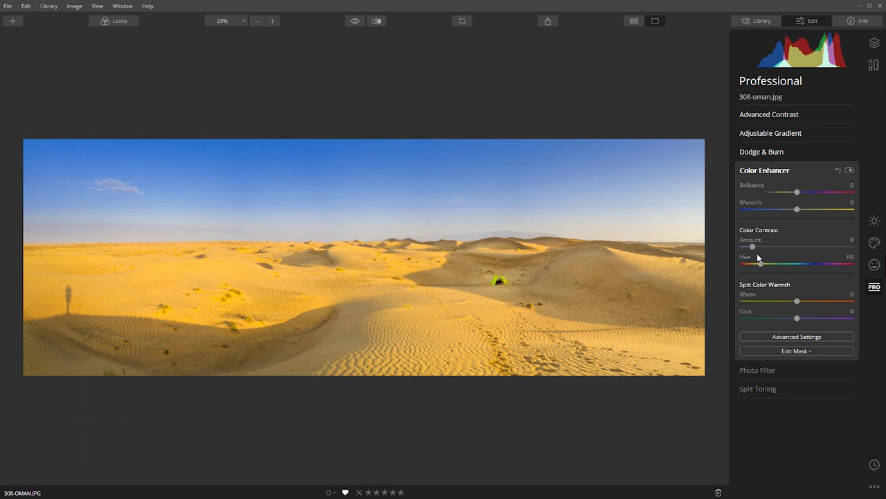
mouse_move(753, 246)
left_mouse_down()
mouse_move(762, 248)
mouse_move(748, 255)
mouse_move(769, 255)
mouse_move(740, 257)
mouse_move(790, 245)
left_mouse_up()
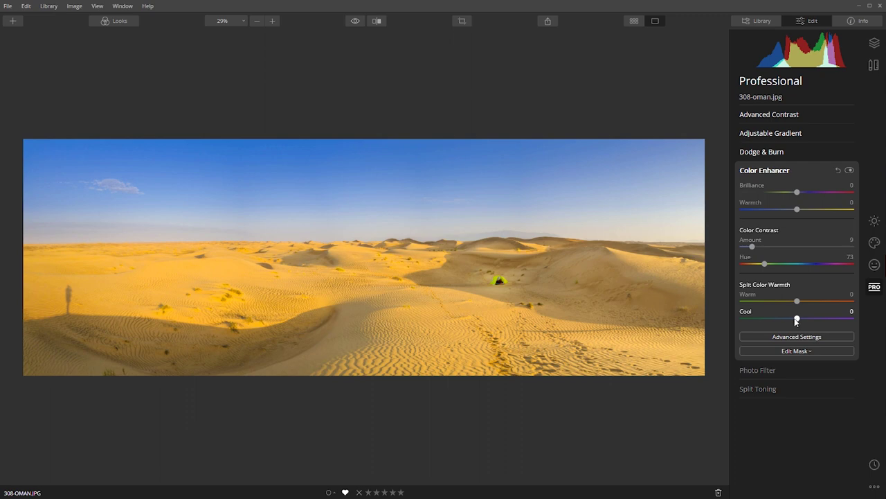
Set Split Color Warmth to Warm 5 and Cool -17.
left_click_drag(798, 303, 811, 303)
left_click_drag(811, 302, 749, 306)
left_click_drag(749, 305, 816, 305)
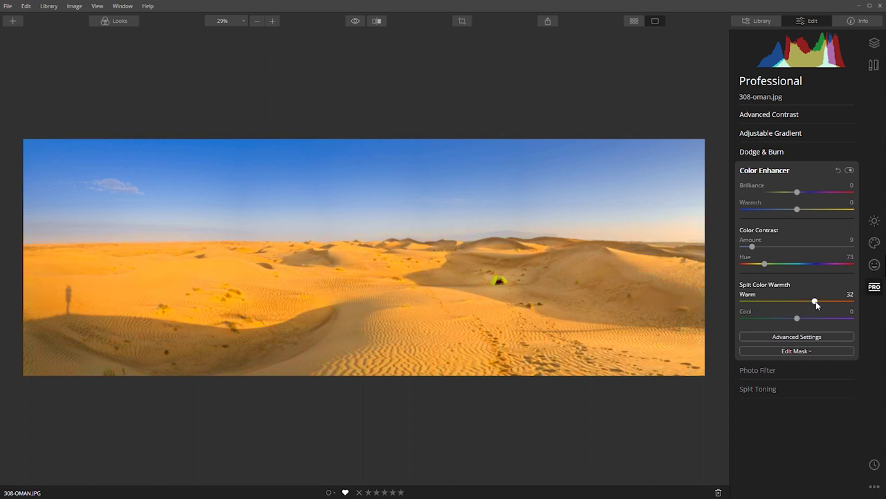
left_click_drag(817, 305, 804, 303)
left_click_drag(801, 302, 803, 304)
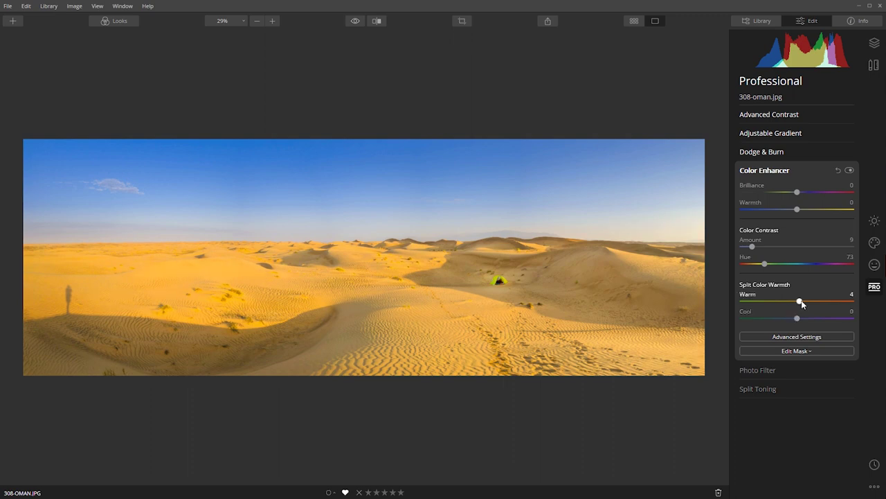
mouse_move(797, 318)
left_mouse_down()
mouse_move(777, 318)
mouse_move(794, 322)
left_mouse_up()
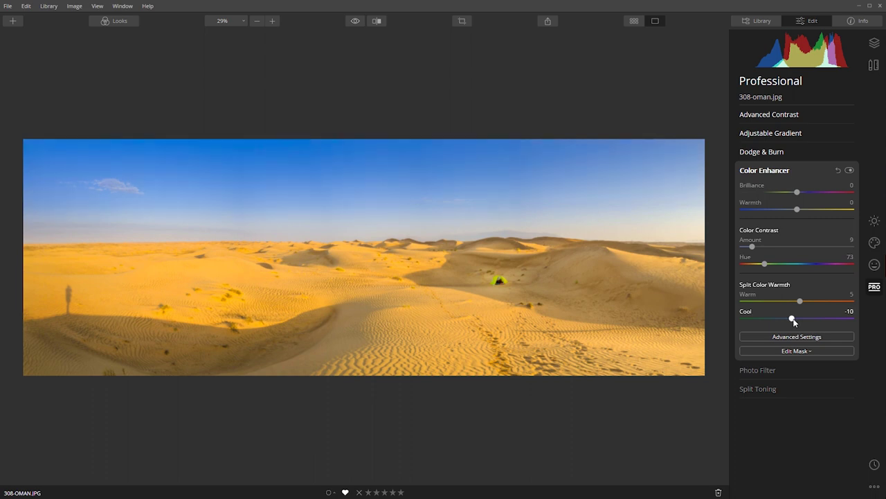
mouse_move(794, 321)
left_mouse_down()
mouse_move(839, 320)
mouse_move(749, 318)
mouse_move(790, 321)
left_mouse_up()
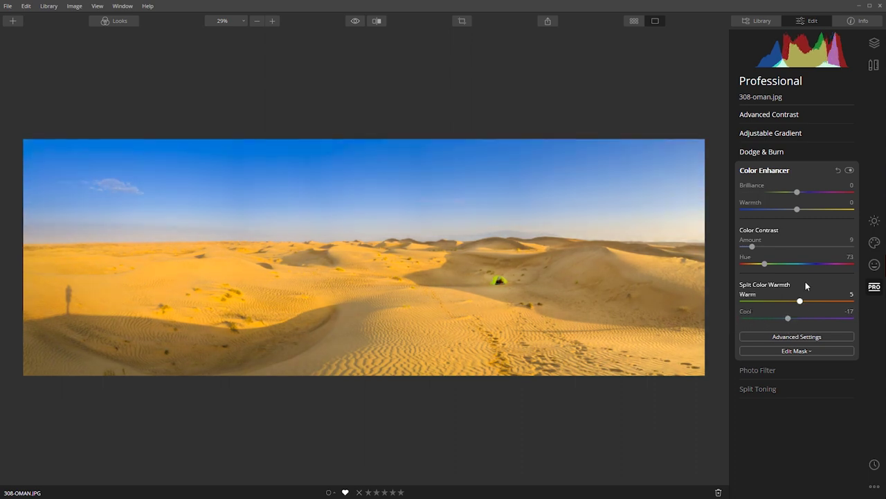
Compare the photo with Color Enhancer off and on, then collapse its settings.
left_click(849, 170)
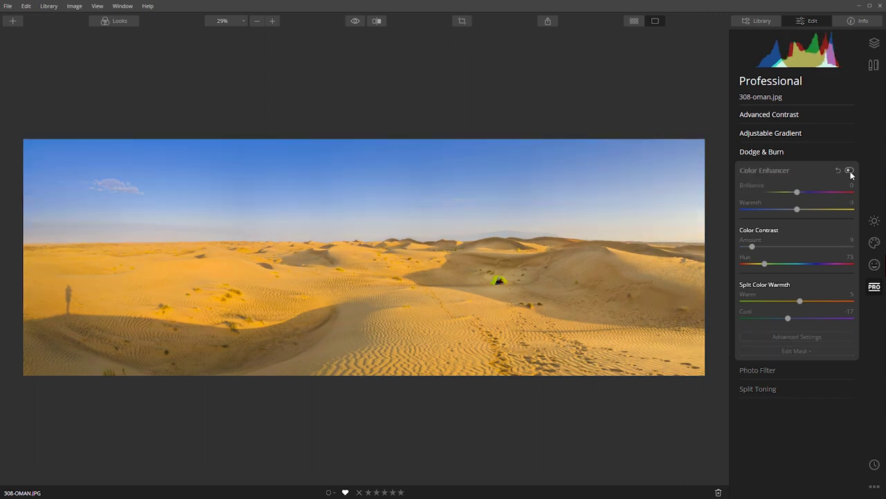
left_click(850, 171)
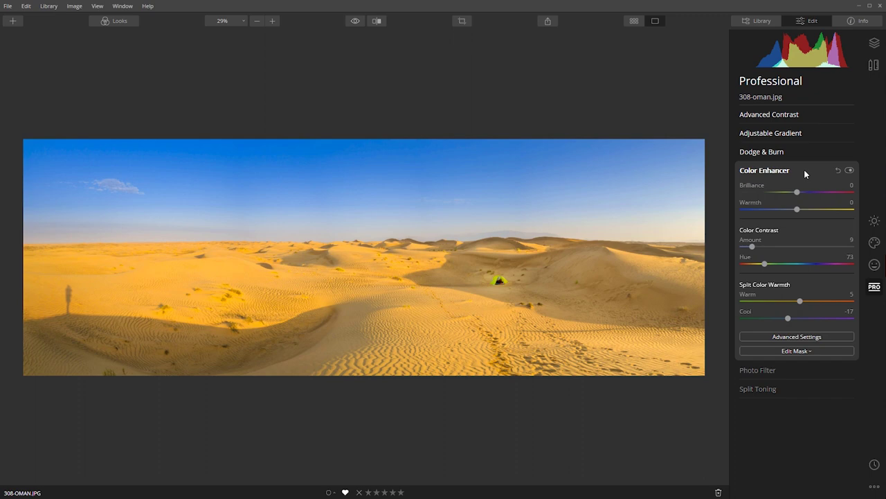
left_click(804, 170)
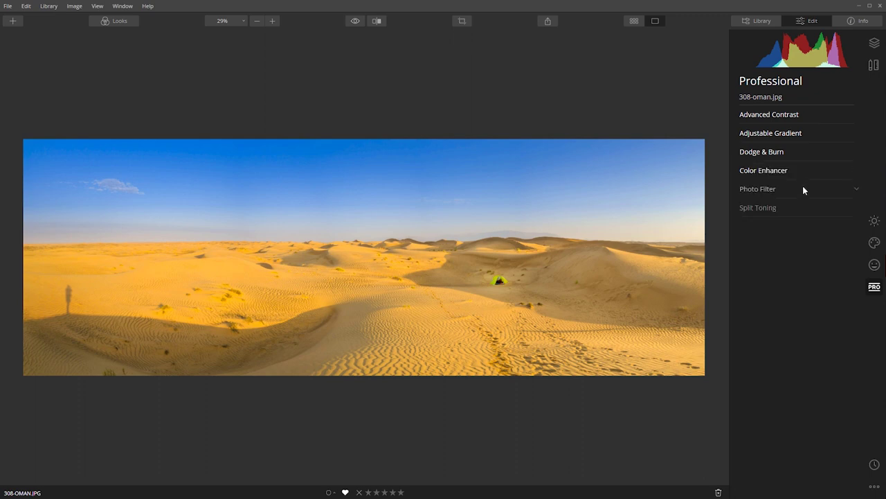
Apply a Photo Filter at Hue 291, trying Amount 25 then lowering it to 9.
left_click(803, 189)
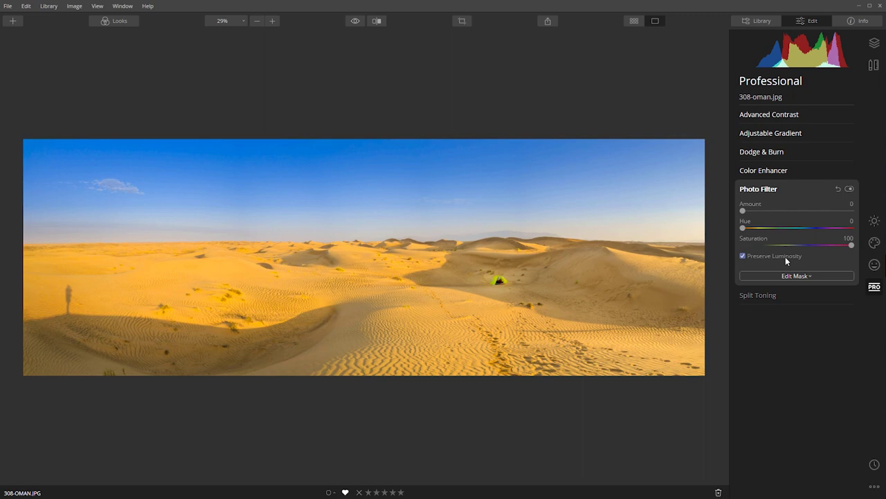
mouse_move(742, 210)
left_mouse_down()
mouse_move(781, 211)
mouse_move(770, 211)
left_mouse_up()
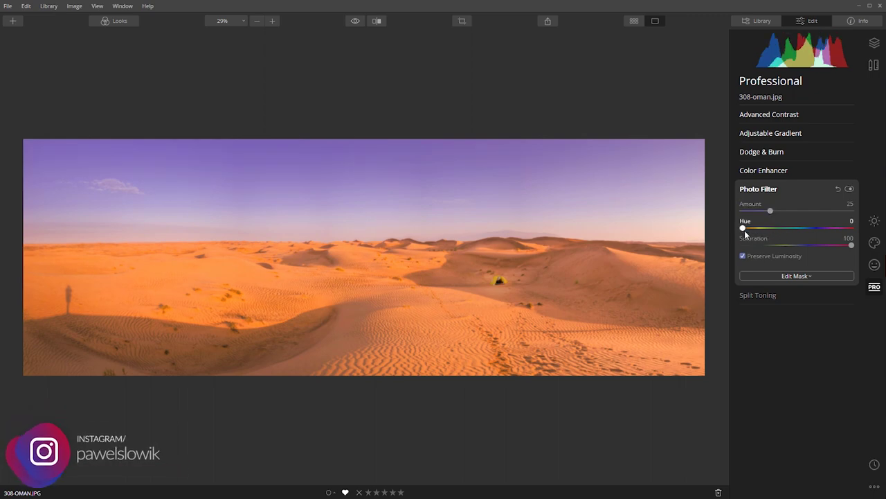
mouse_move(743, 228)
left_mouse_down()
mouse_move(860, 240)
mouse_move(798, 237)
mouse_move(831, 240)
left_mouse_up()
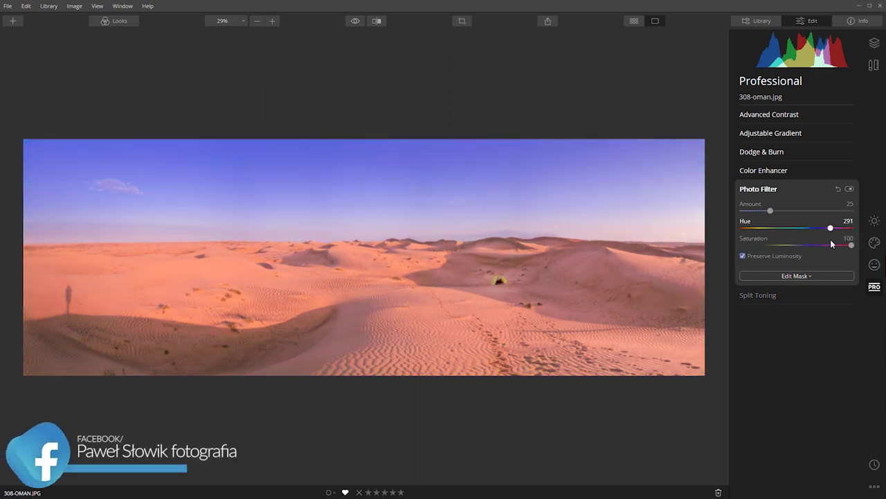
mouse_move(770, 211)
left_mouse_down()
mouse_move(738, 210)
mouse_move(760, 214)
mouse_move(750, 216)
left_mouse_up()
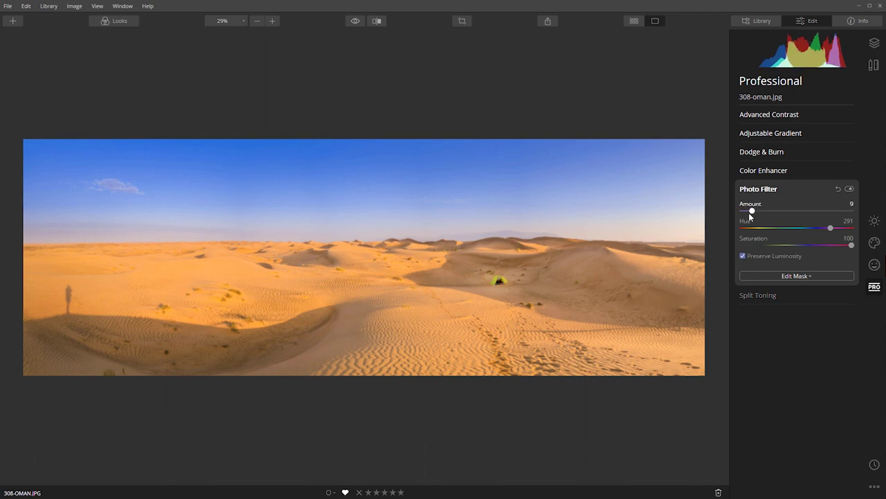
Compare Preserve Luminosity on and off, leave it on, and collapse Photo Filter for Split Toning.
left_click(743, 256)
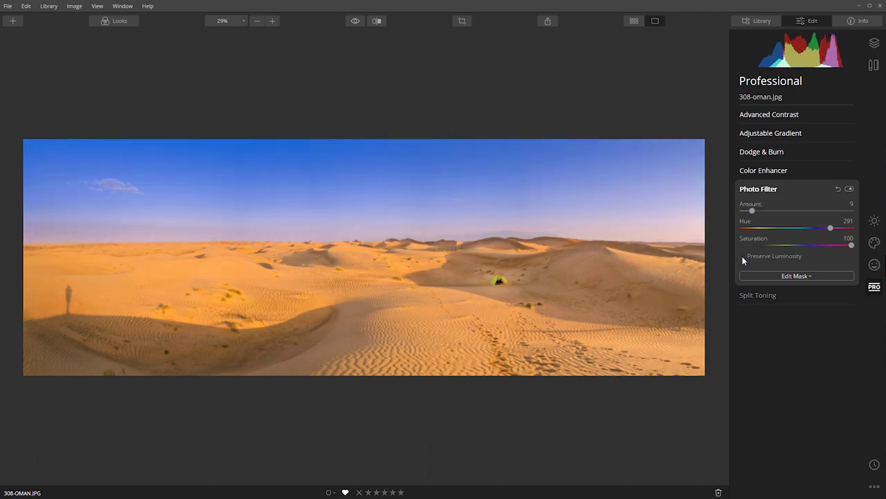
left_click(742, 256)
left_click(742, 256)
left_click(743, 256)
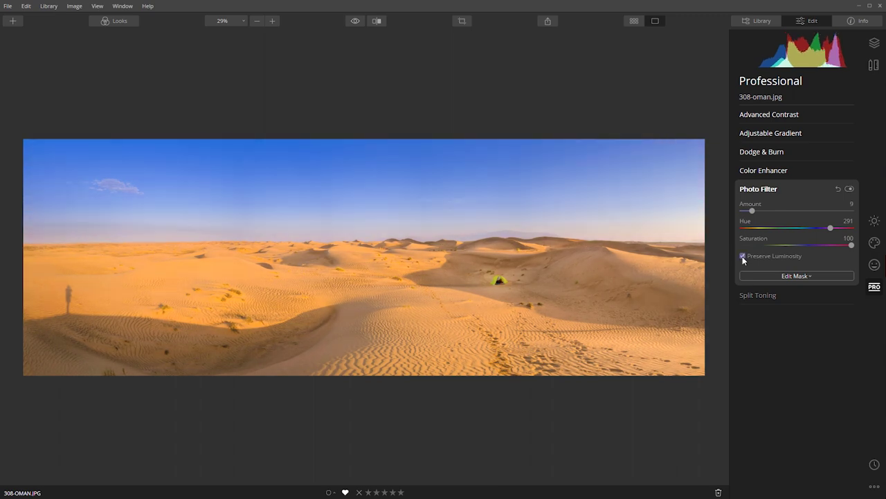
left_click(742, 256)
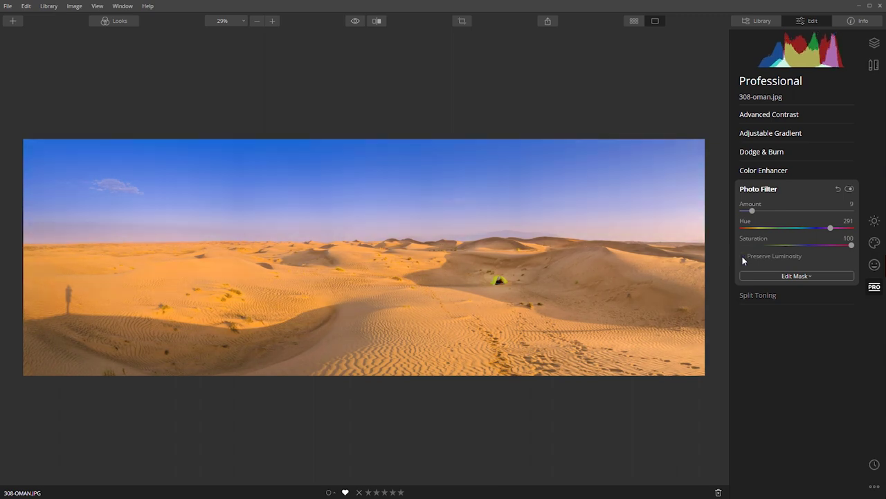
left_click(743, 257)
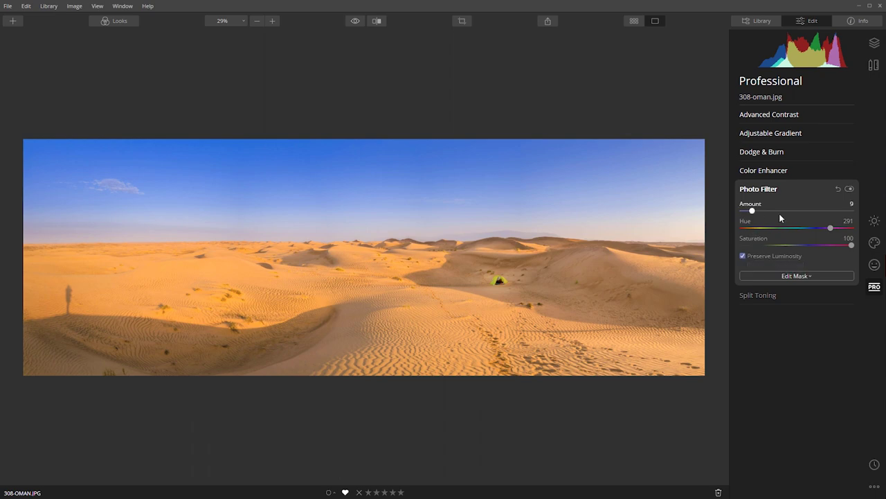
left_click(793, 189)
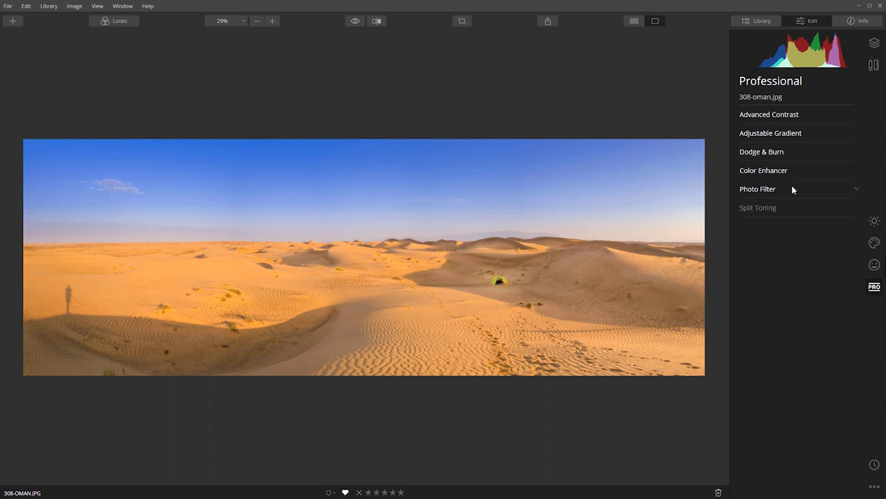
left_click(794, 207)
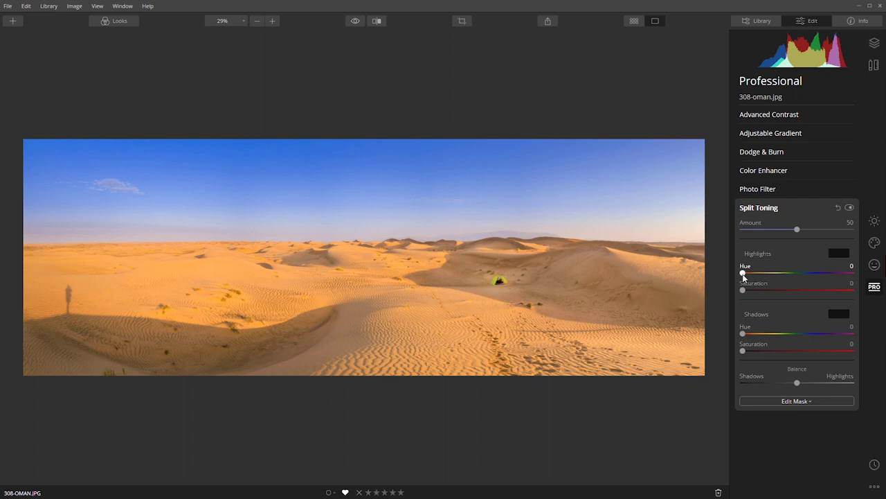
Give the highlights a golden split tone at Hue 62 and Saturation 29.
left_click_drag(743, 275, 761, 274)
left_click_drag(761, 274, 760, 274)
left_click_drag(744, 292, 815, 289)
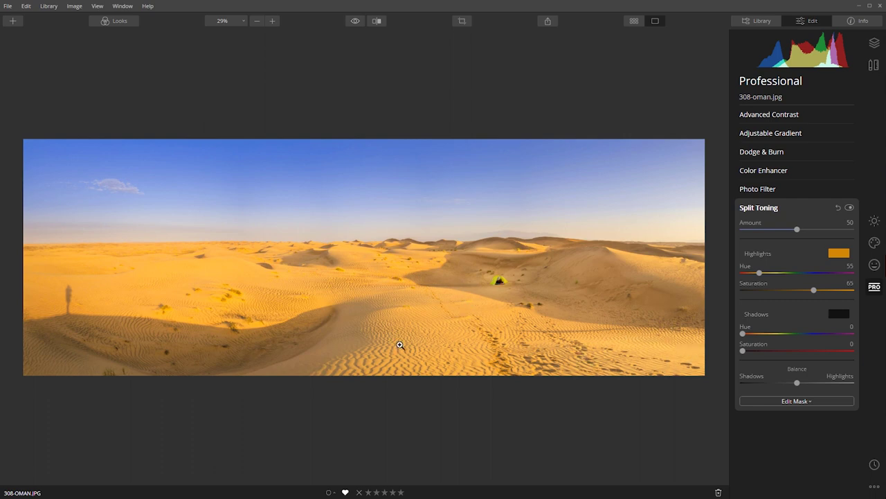
mouse_move(813, 289)
left_mouse_down()
mouse_move(746, 290)
mouse_move(830, 290)
left_mouse_up()
mouse_move(759, 273)
left_mouse_down()
mouse_move(805, 275)
mouse_move(762, 273)
left_mouse_up()
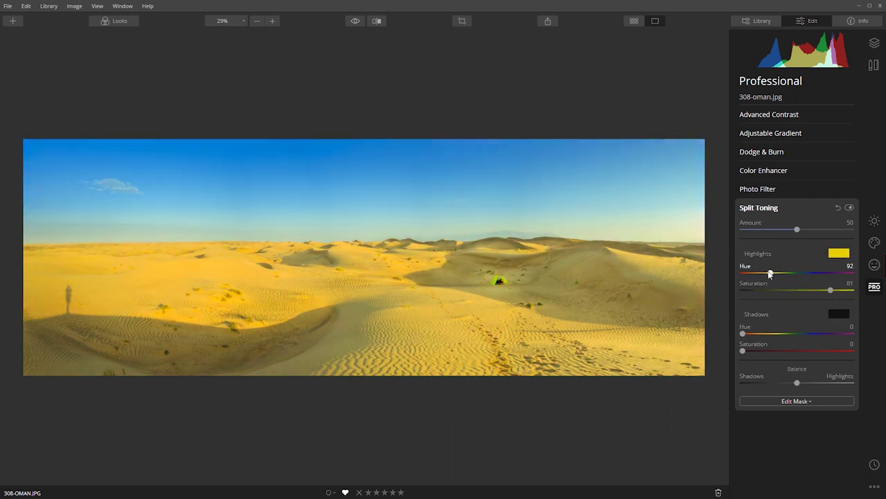
mouse_move(830, 291)
left_mouse_down()
mouse_move(738, 289)
mouse_move(785, 292)
mouse_move(773, 292)
left_mouse_up()
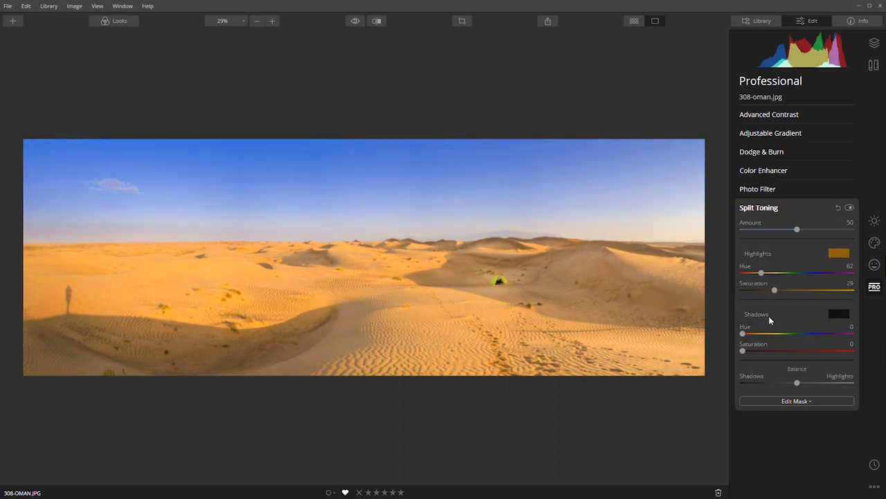
Tint the shadows magenta at Hue 333, Saturation about 34, and collapse Split Toning.
left_click_drag(743, 336, 842, 335)
mouse_move(743, 353)
left_mouse_down()
mouse_move(783, 351)
mouse_move(765, 352)
left_mouse_up()
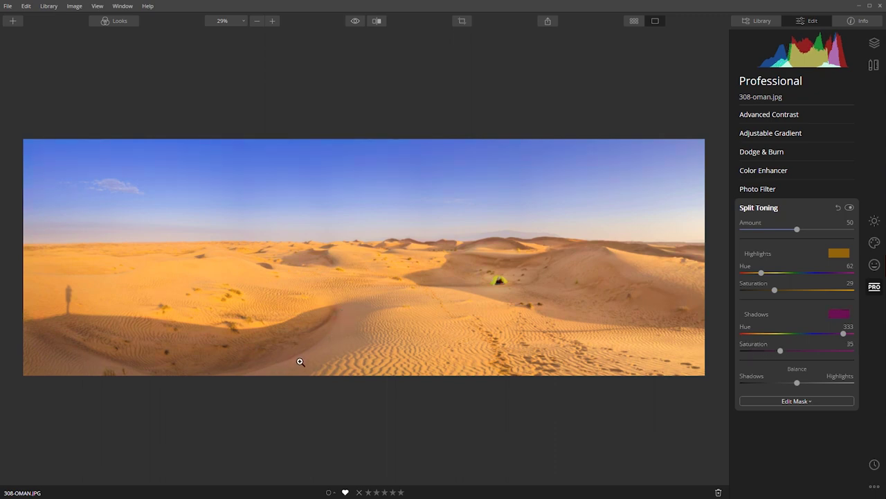
mouse_move(781, 351)
left_mouse_down()
mouse_move(757, 350)
mouse_move(780, 352)
mouse_move(769, 351)
left_mouse_up()
left_click(813, 207)
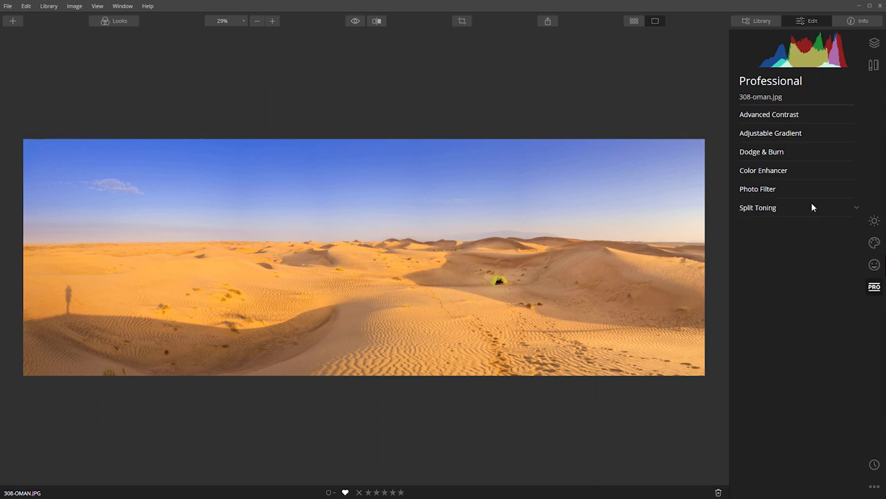